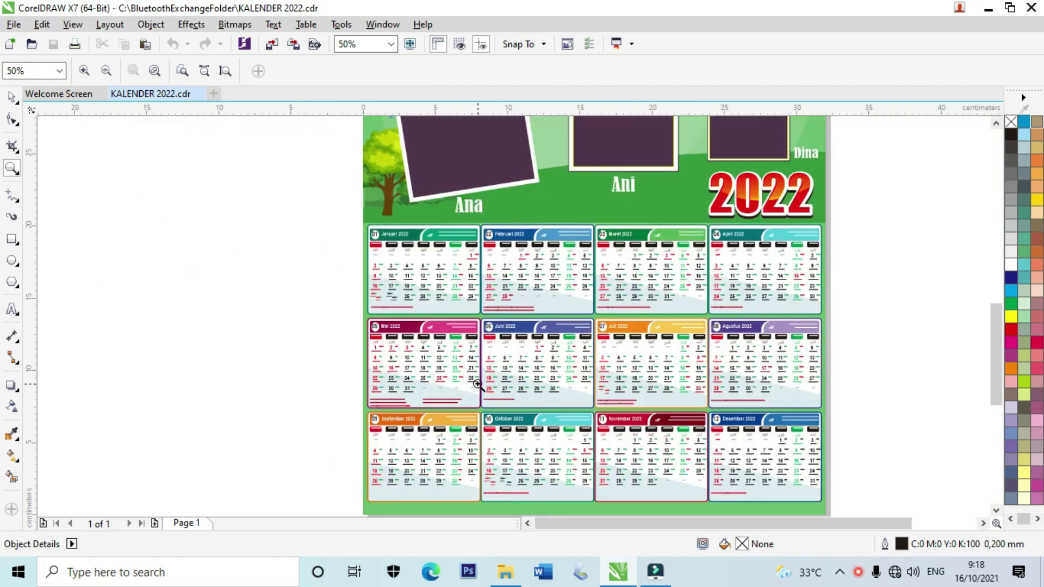
Examine the twelve monthly date grids and the photo area of the 2022 family calendar.
scroll(477, 384, "up", 2)
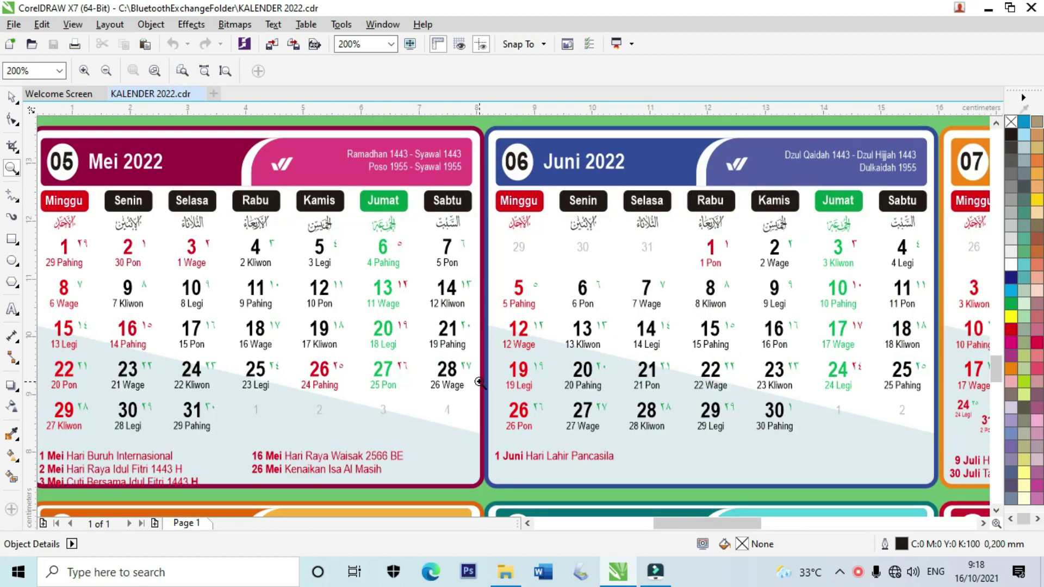
scroll(479, 382, "down", 1)
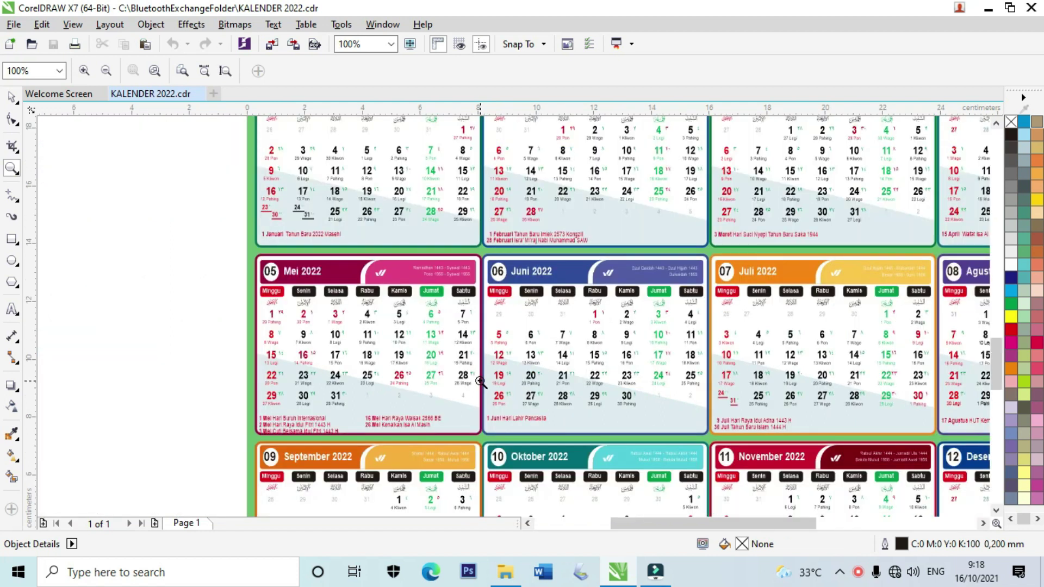
scroll(583, 389, "down", 1)
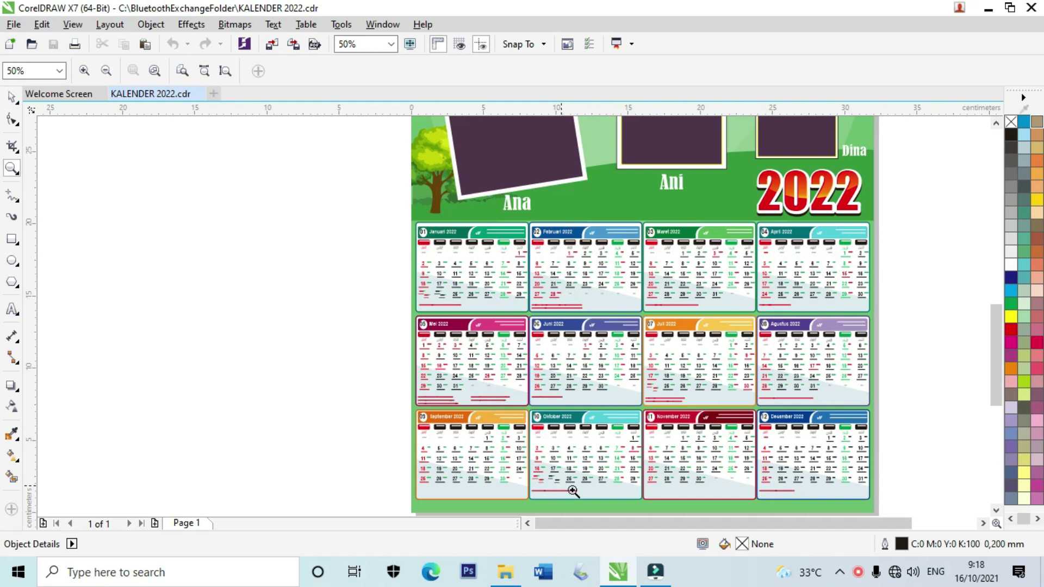
scroll(662, 498, "up", 1)
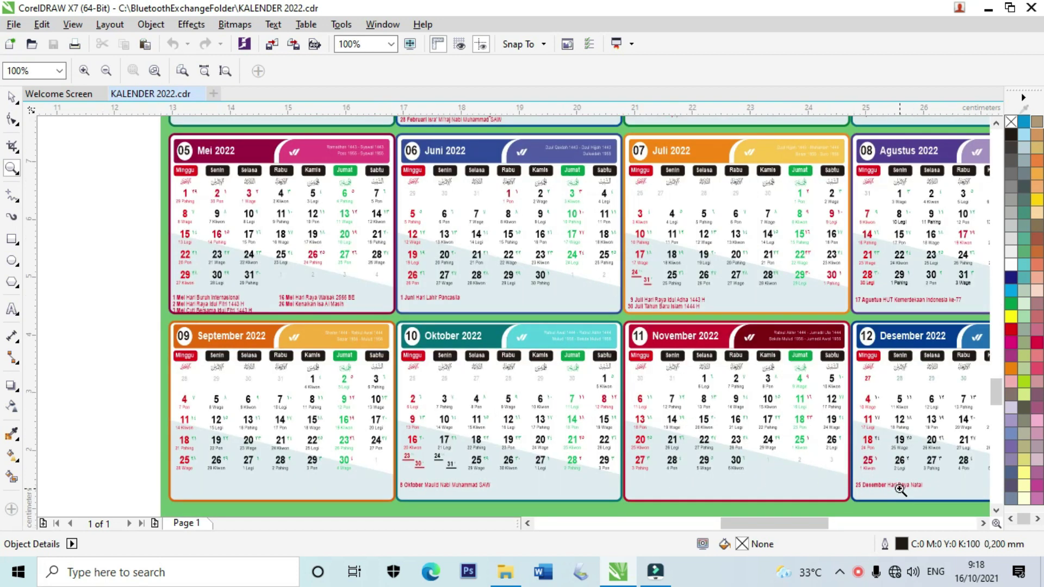
scroll(900, 489, "up", 1)
scroll(669, 476, "down", 2)
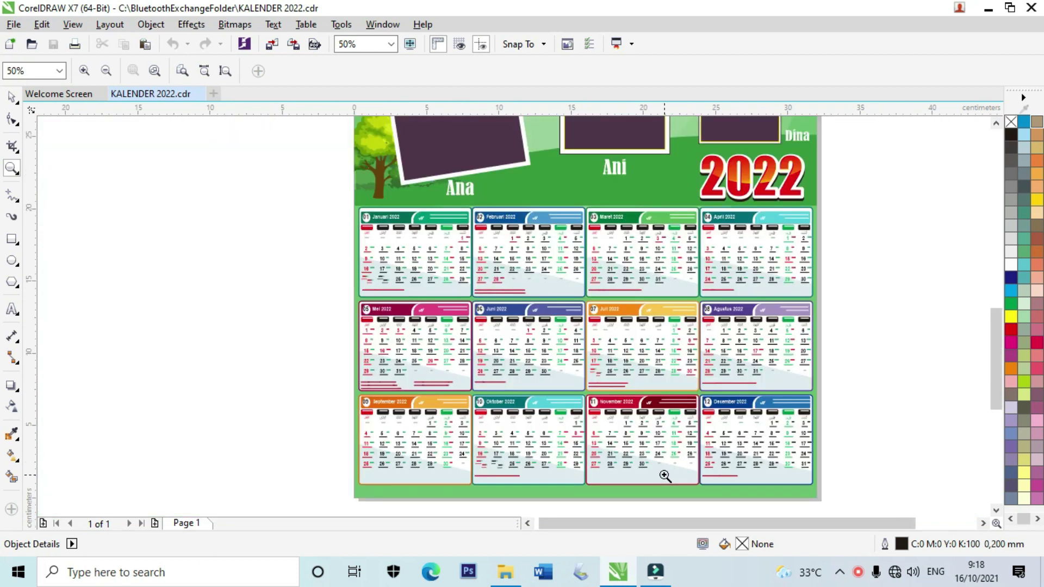
scroll(611, 244, "up", 1)
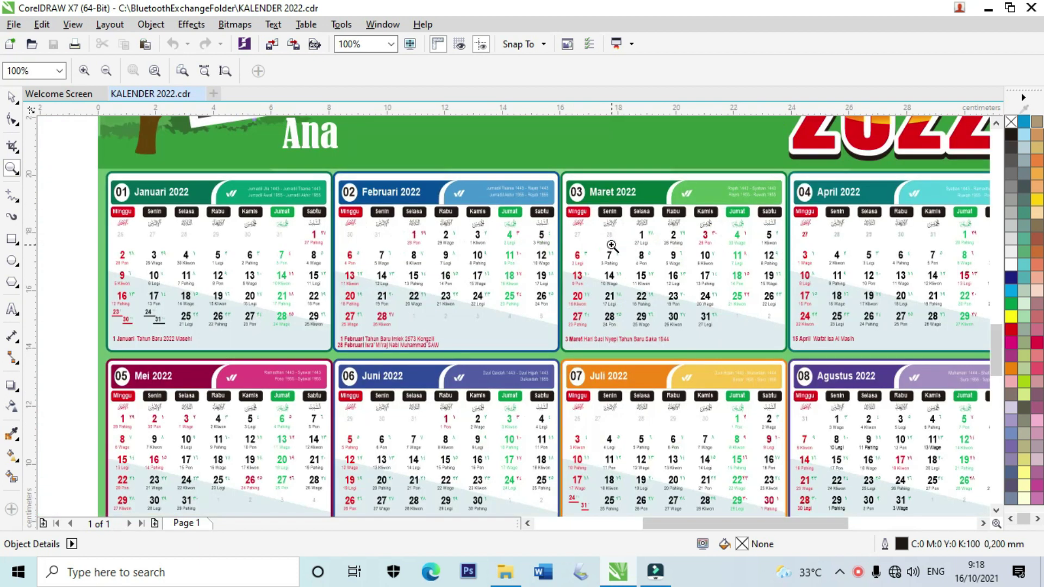
scroll(611, 247, "up", 2)
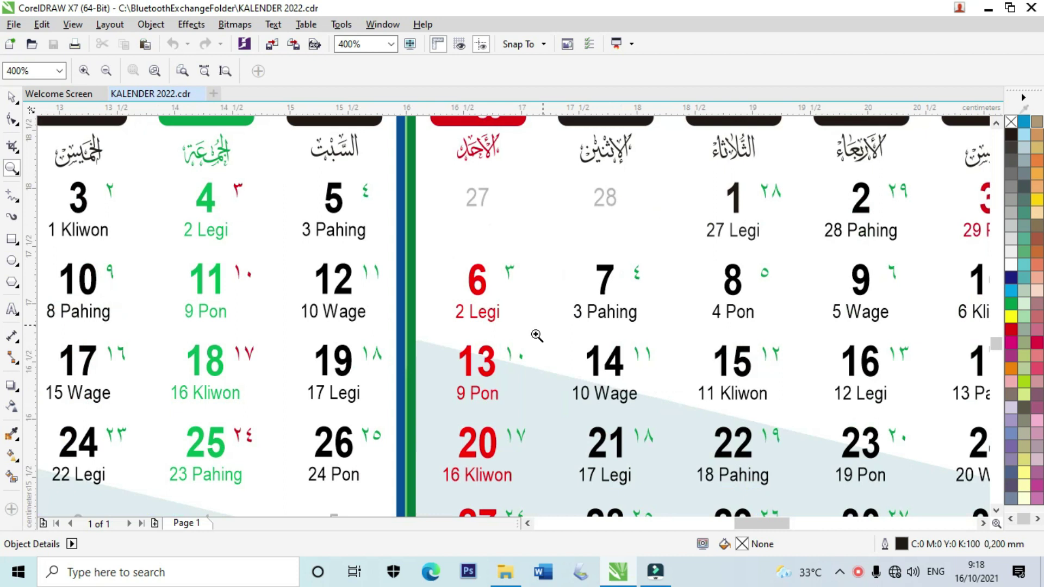
scroll(508, 369, "down", 3)
scroll(511, 306, "down", 1)
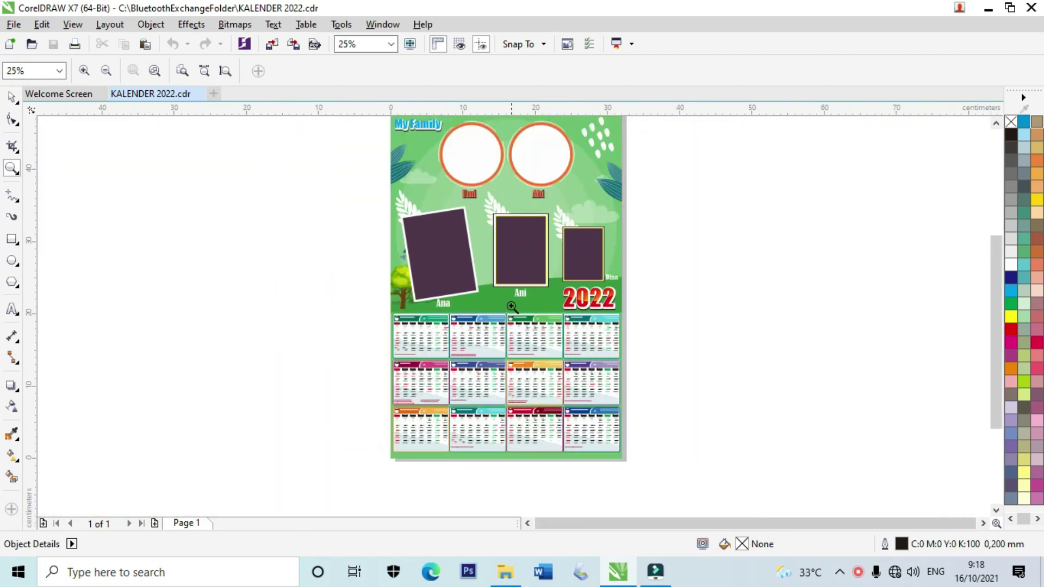
scroll(511, 139, "up", 1)
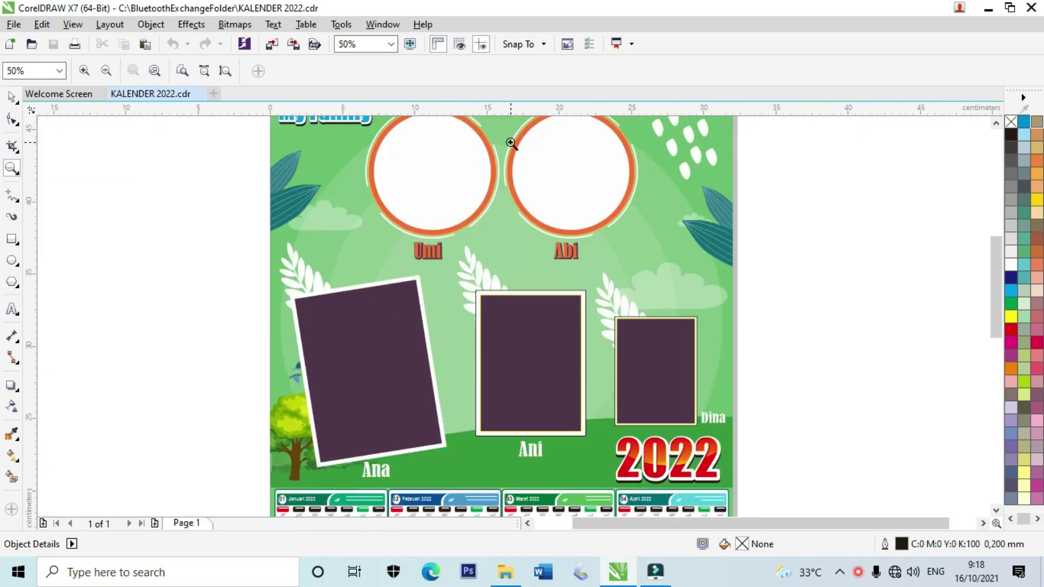
Check that the circular, tilted and rectangular photo placeholders are selectable objects, undoing any accidental move.
left_click(12, 96)
scroll(407, 337, "down", 1)
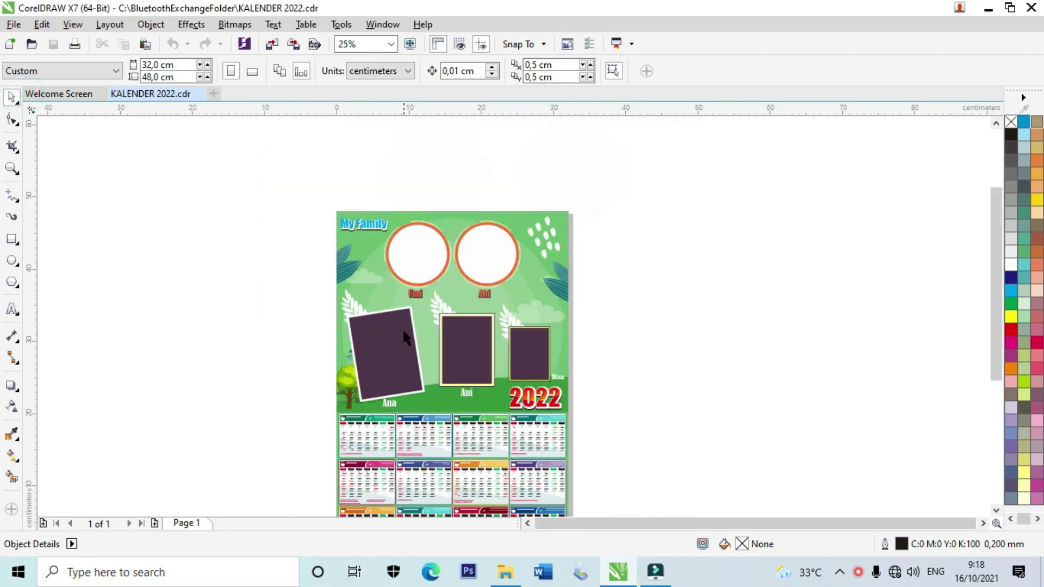
scroll(401, 249, "up", 1)
left_click(426, 263)
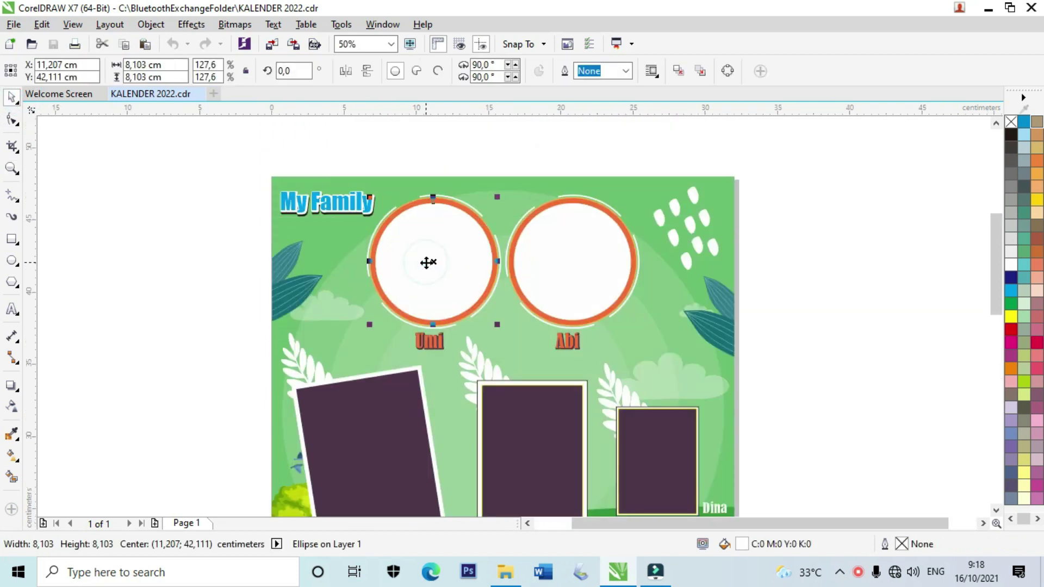
left_click(380, 455)
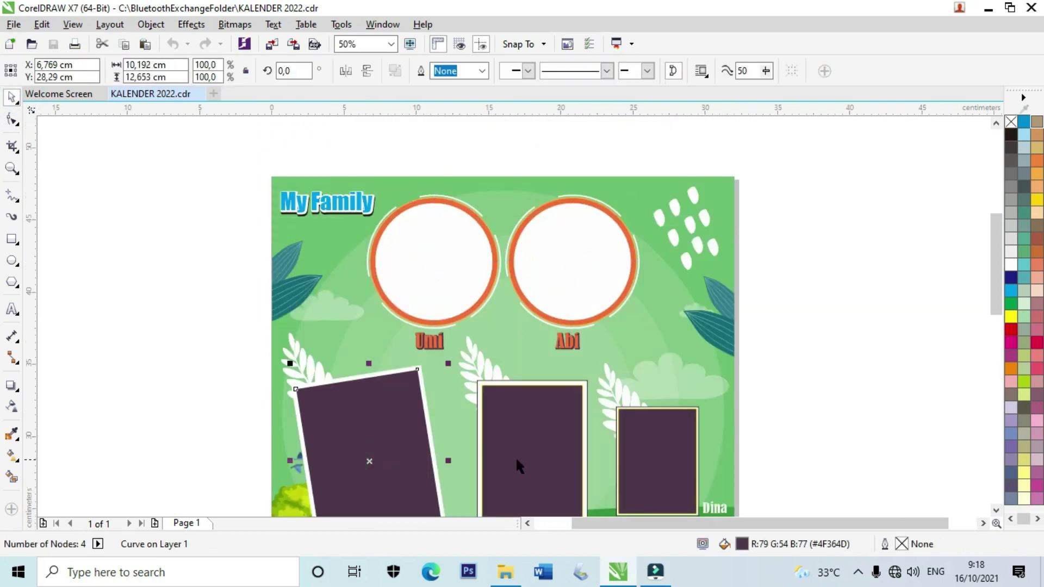
left_click_drag(515, 455, 559, 460)
key("ctrl+z")
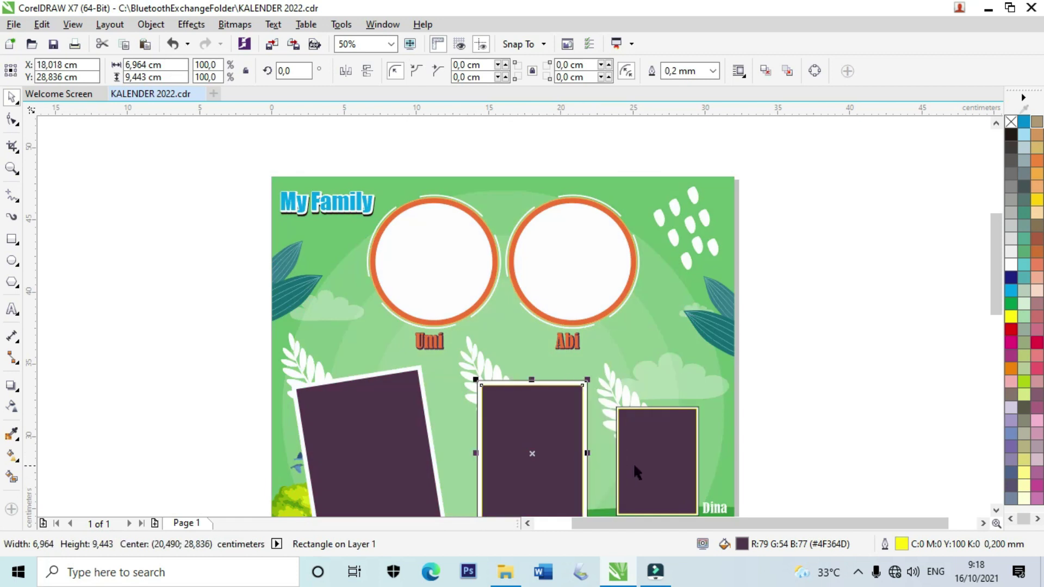
left_click(634, 462)
left_click(852, 410)
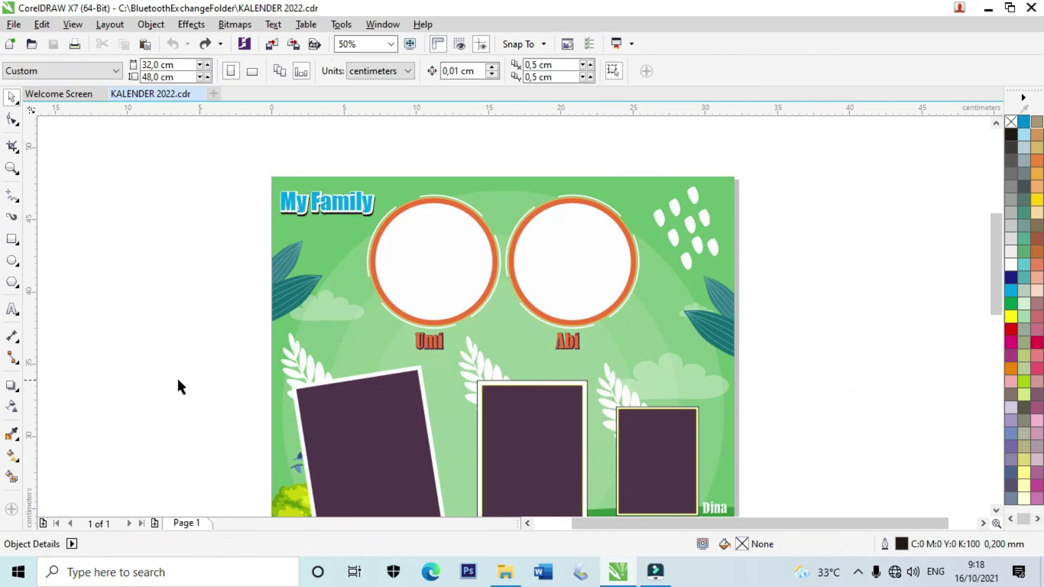
Import the five photos dated Today in the Downloads folder onto the canvas beside the calendar page.
left_click(505, 571)
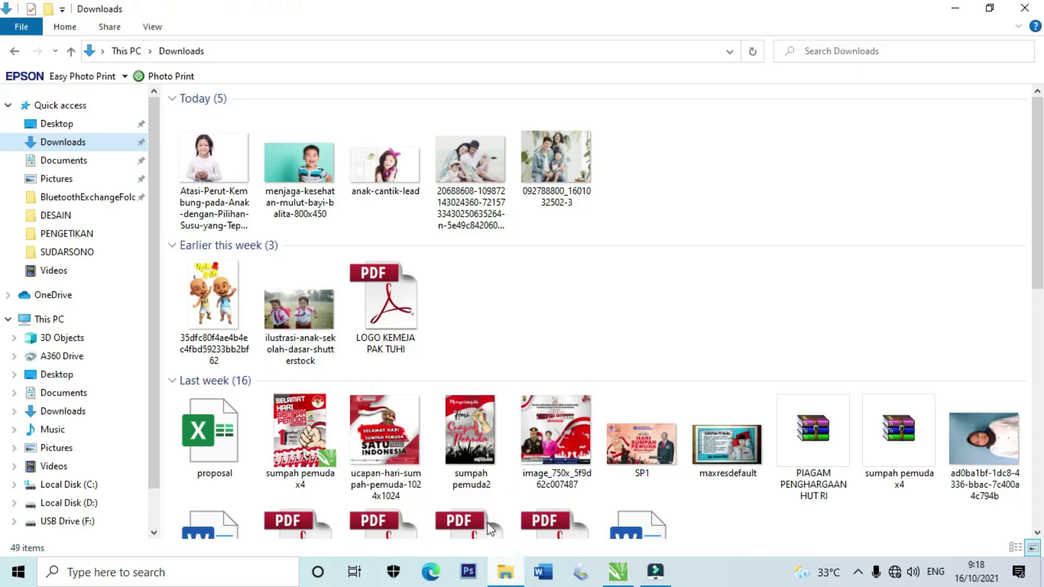
left_click(211, 156)
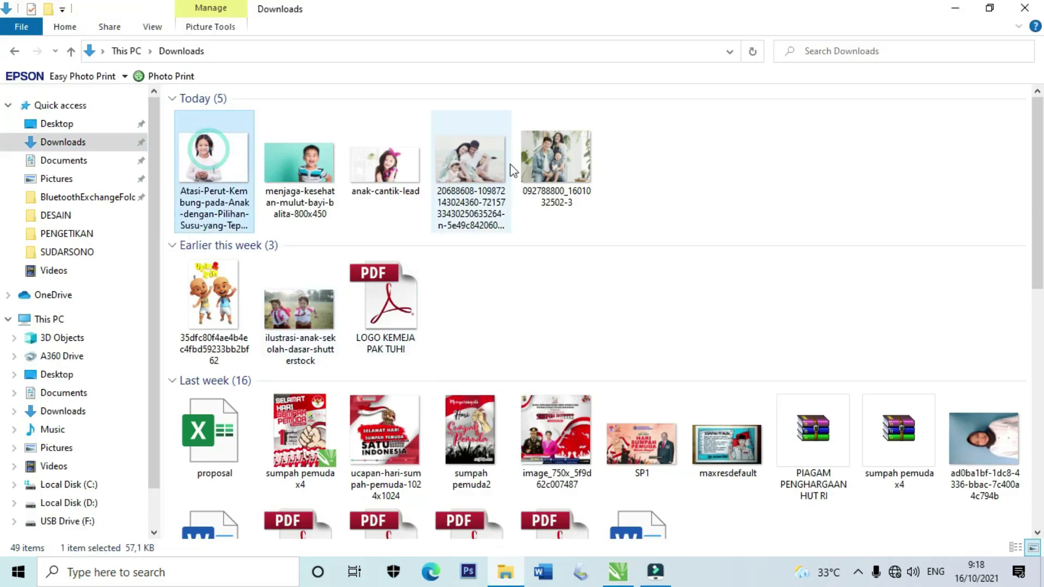
left_click(556, 163, "shift")
left_click_drag(201, 168, 854, 365)
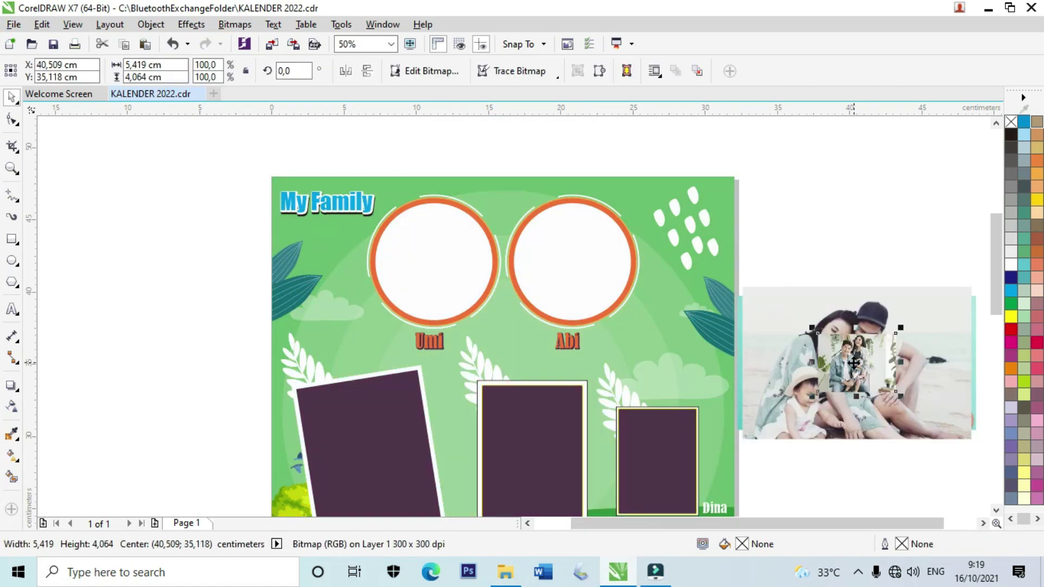
left_click(824, 263)
Shrink the beach family photo to about 9.9 × 6.6 cm and PowerClip it inside the left circle.
left_click_drag(930, 294, 144, 312)
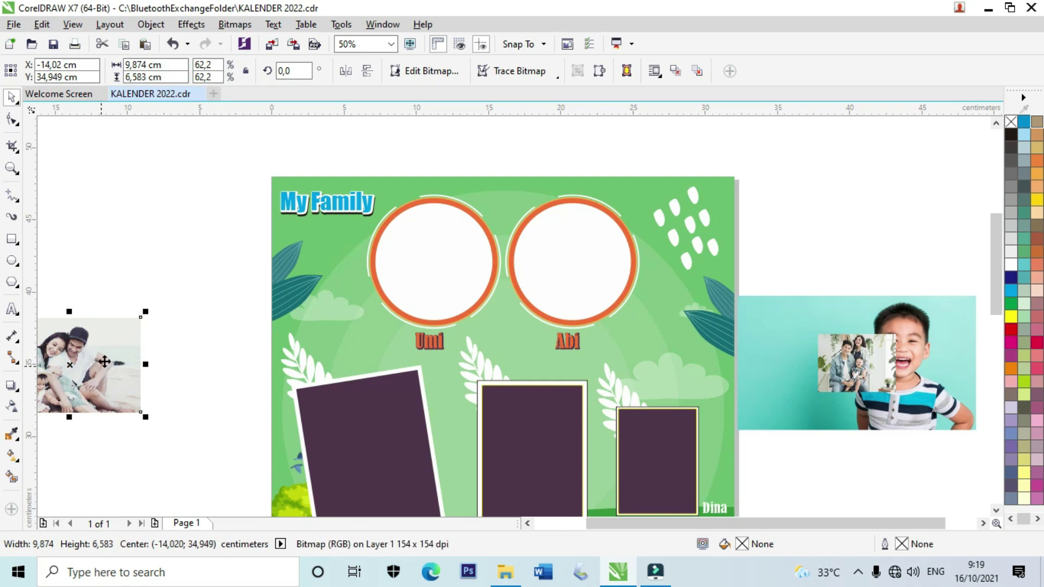
left_click_drag(101, 366, 197, 286)
right_click(188, 288)
left_click(228, 134)
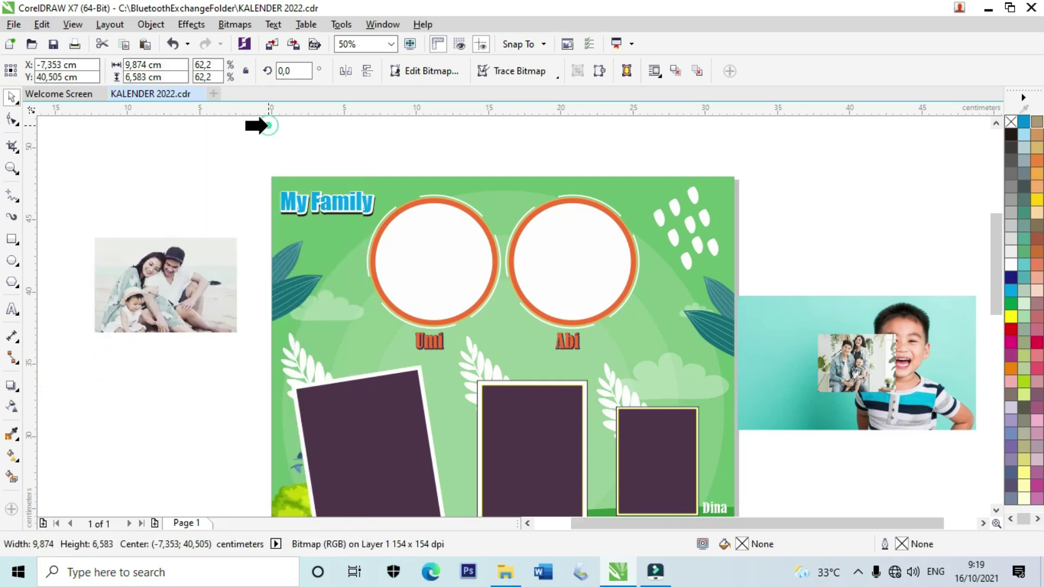
left_click(443, 257)
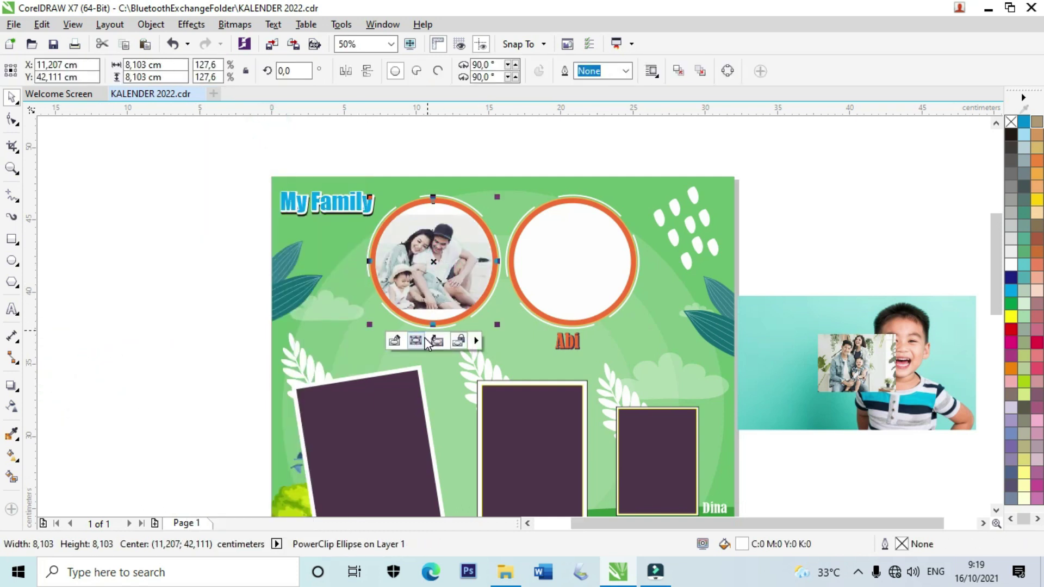
Enlarge the beach photo inside the left circle to about 12.0 × 8.0 cm, keeping it centred in the circle.
left_click(416, 341)
left_click_drag(509, 316, 526, 330)
left_click(526, 330)
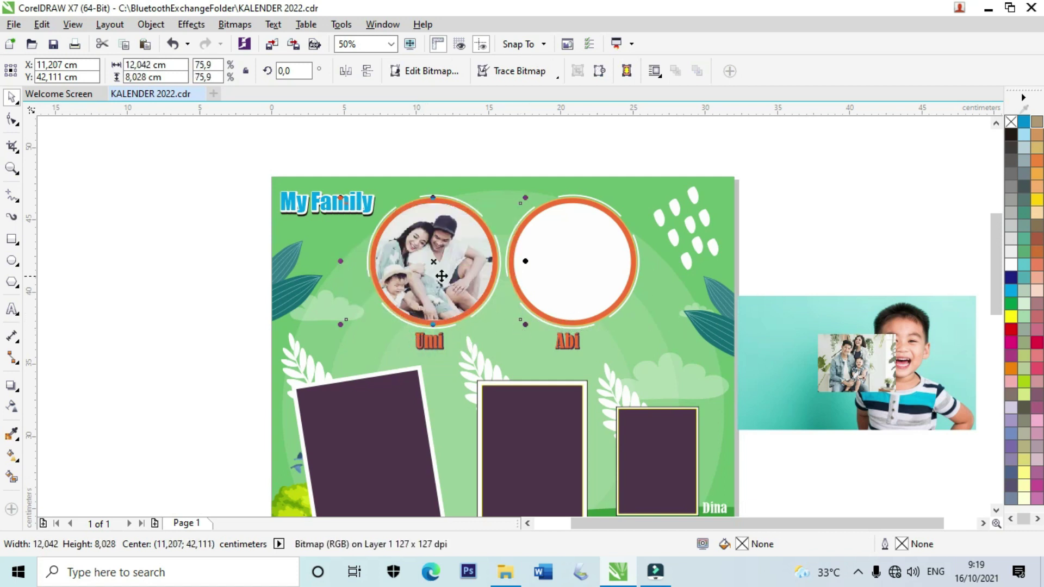
left_click_drag(441, 276, 441, 271)
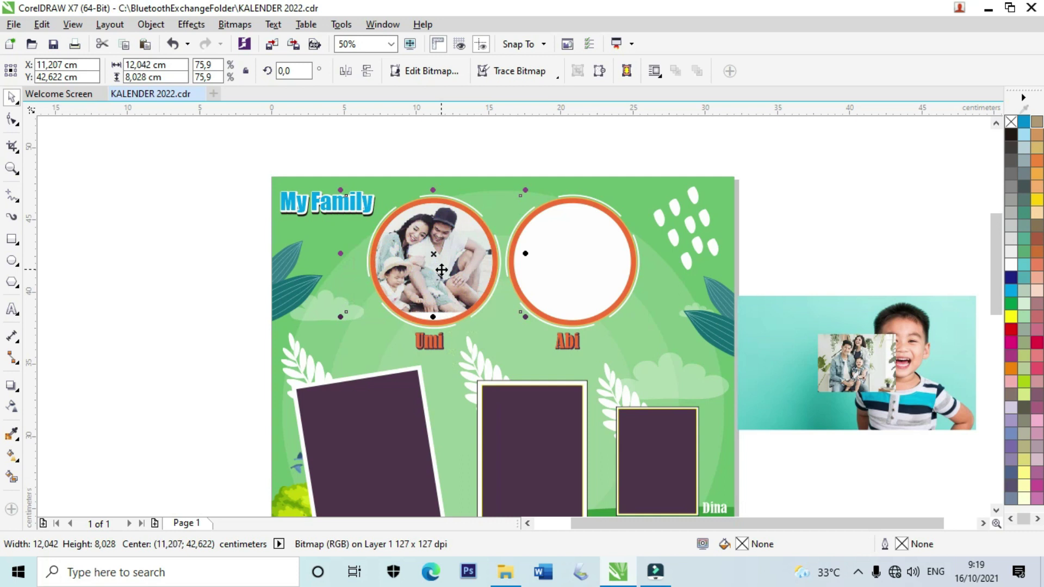
key("ctrl+z")
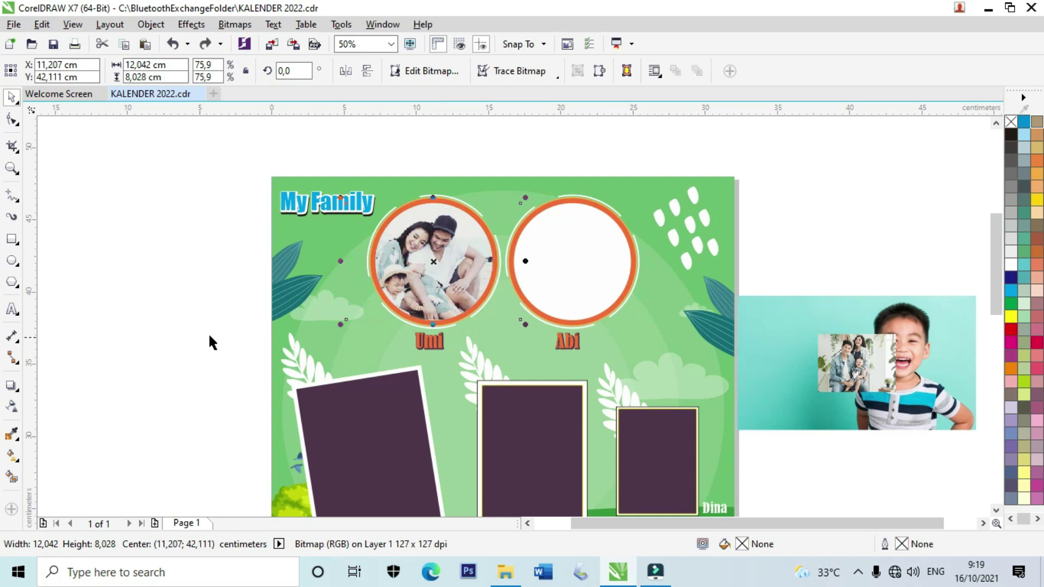
left_click(177, 324)
PowerClip the other family photo inside the right circle and enlarge it until it fills the circle.
left_click_drag(852, 364, 781, 227)
right_click(781, 227)
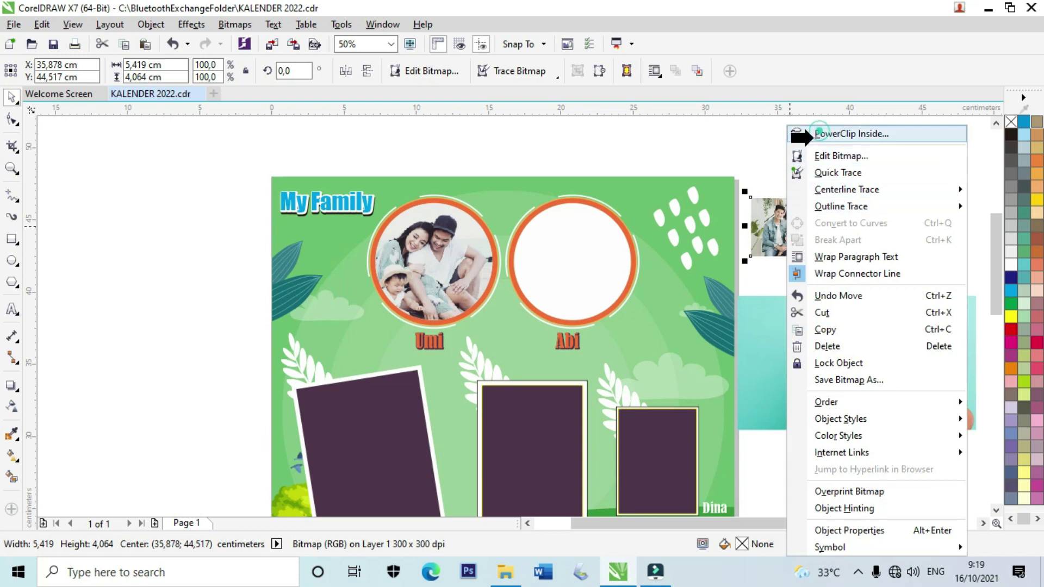
left_click(821, 137)
left_click(541, 260)
left_click(557, 343)
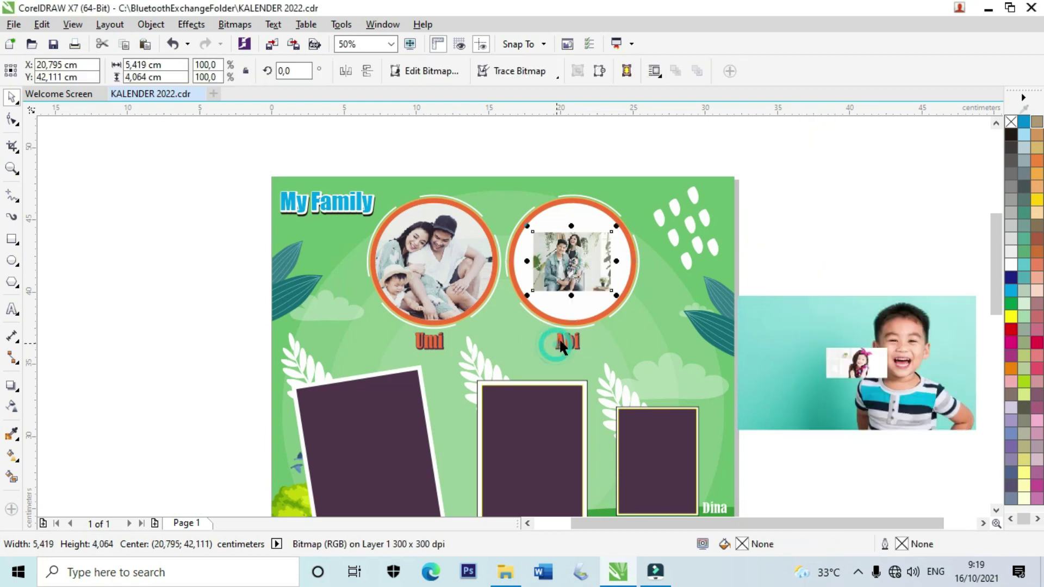
left_click_drag(616, 293, 658, 330)
left_click(854, 259)
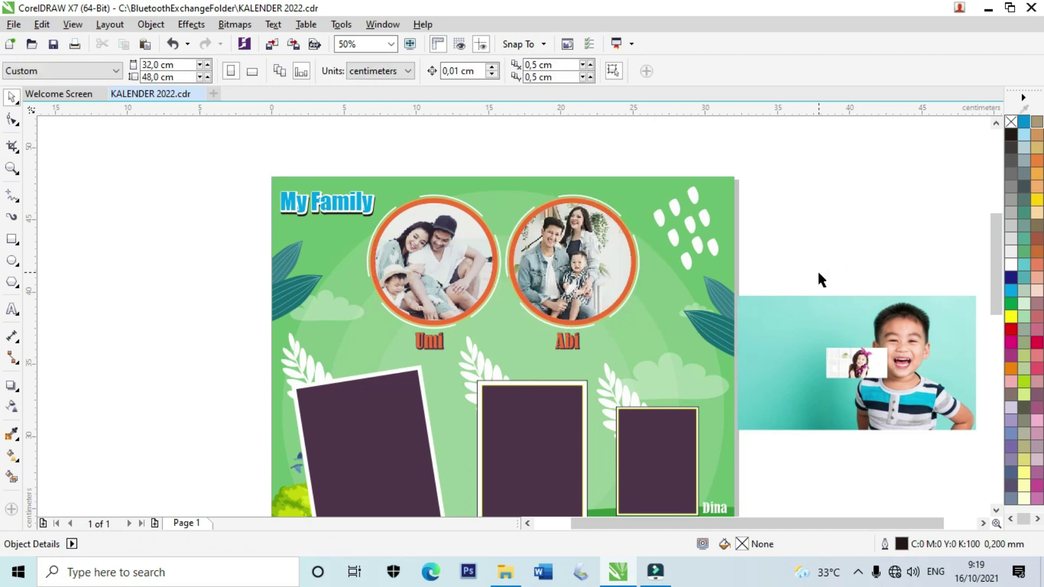
Spread the three child photos around the page, enlarging the pink-bow girl's to about 8.2 cm wide and the white-sweater girl's to about 12.5 cm.
left_click_drag(834, 343, 843, 335)
left_click_drag(840, 265, 903, 374)
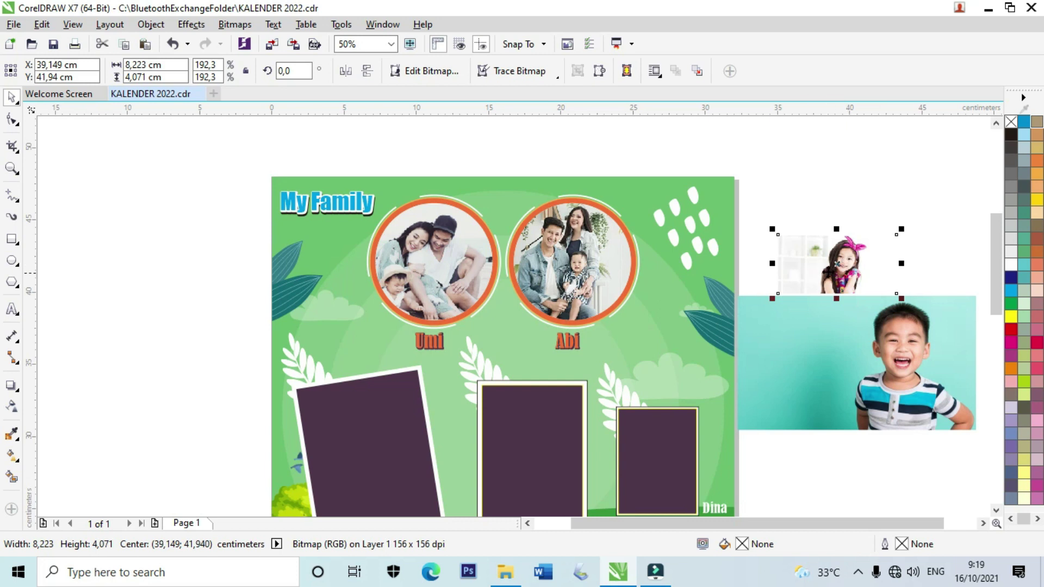
scroll(837, 263, "down", 2)
left_click_drag(848, 304, 888, 386)
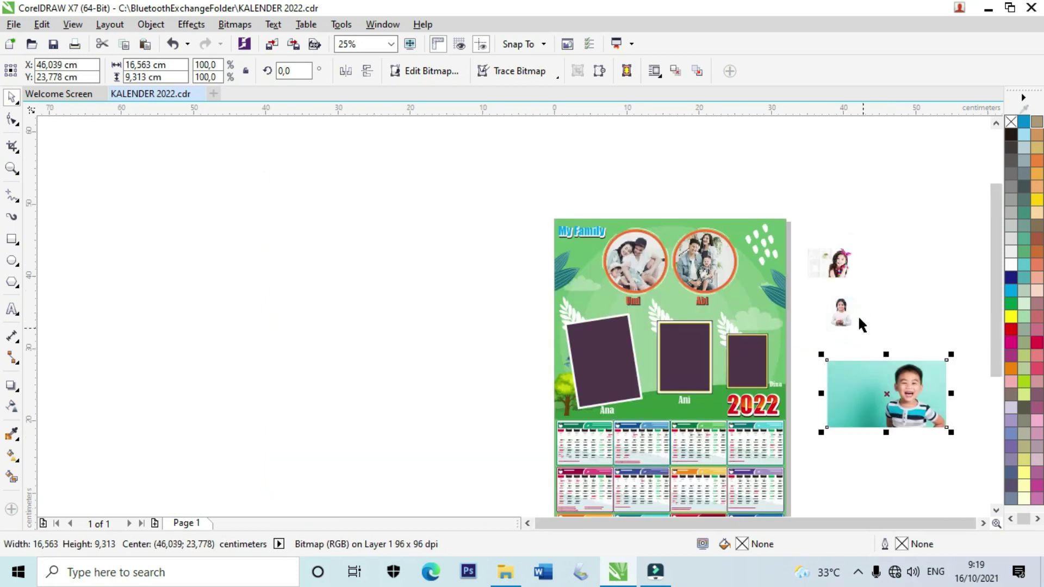
left_click_drag(841, 326, 912, 287)
left_click_drag(875, 315, 478, 365)
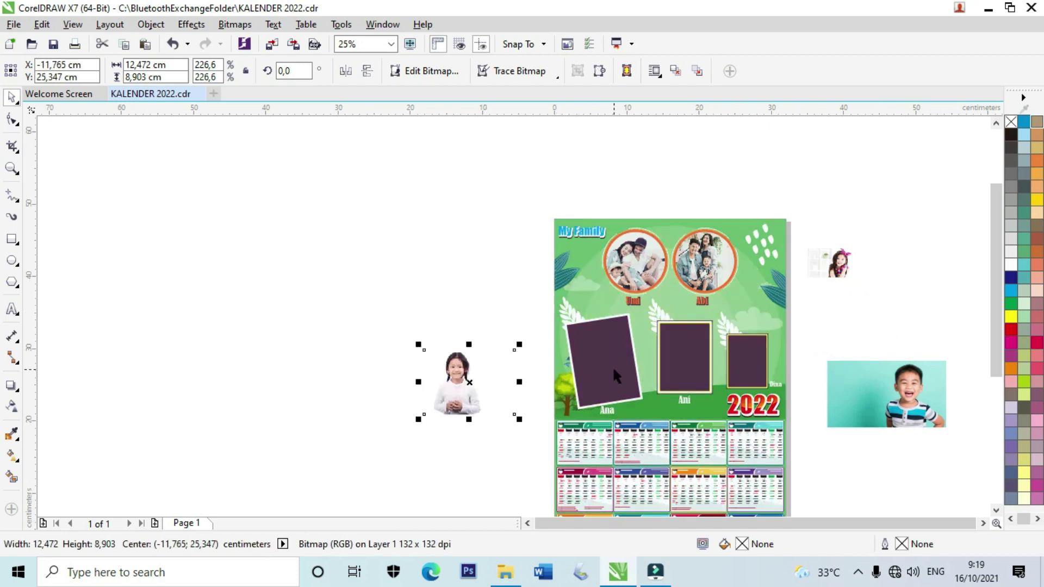
PowerClip the photo of the girl in the white sweater inside the tilted purple frame.
left_click(611, 370)
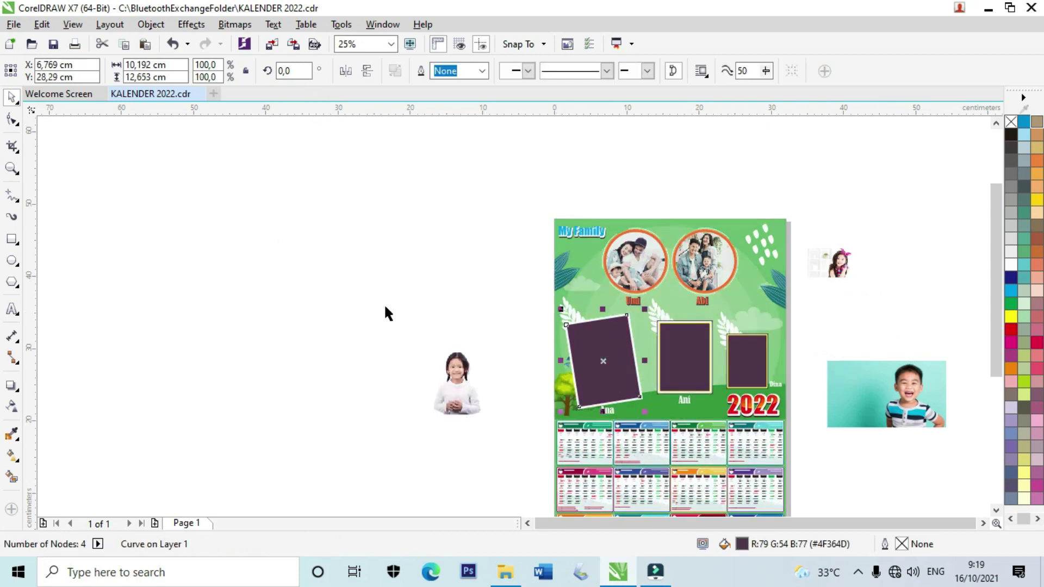
scroll(598, 358, "up", 1)
left_click(374, 314)
left_click(567, 339)
left_click(328, 386)
right_click(314, 380)
left_click(395, 131)
left_click(634, 357)
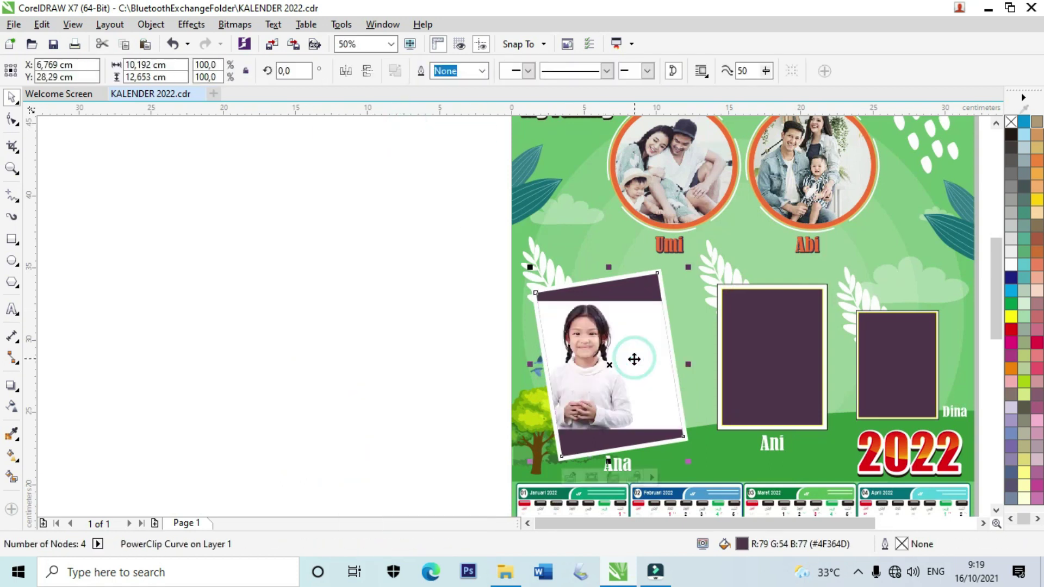
Rotate the girl's photo inside the tilted frame by about 9° to match the frame's angle.
left_click(569, 477)
left_click(618, 367)
mouse_move(703, 292)
left_mouse_down()
mouse_move(692, 280)
mouse_move(720, 275)
mouse_move(722, 288)
left_mouse_up()
left_click(585, 350)
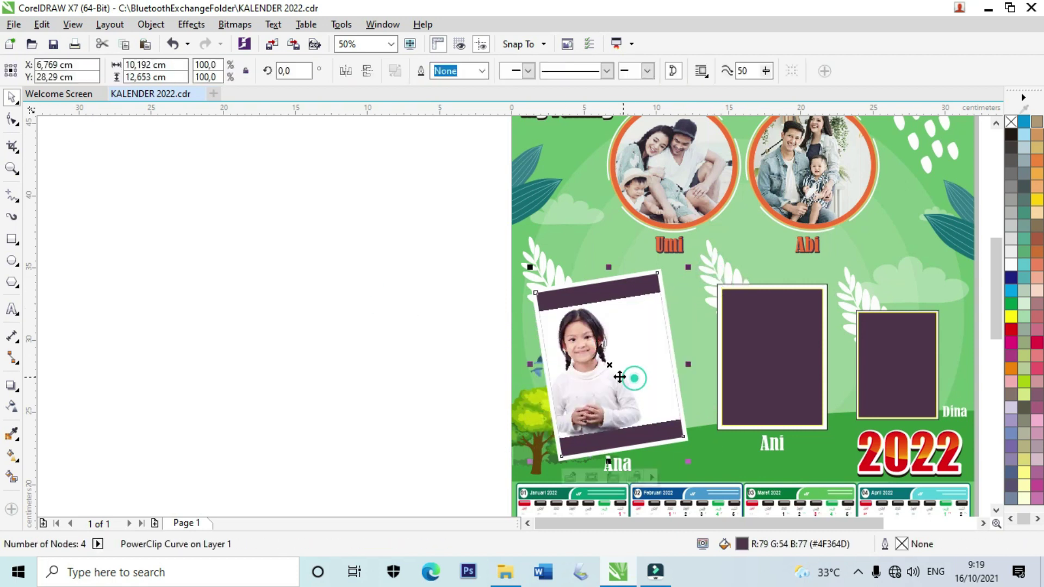
Enlarge the girl's photo inside the tilted frame to about 19.0 × 14.9 cm and reposition it to cover the whole frame.
left_click(591, 477)
left_click_drag(603, 375, 615, 360)
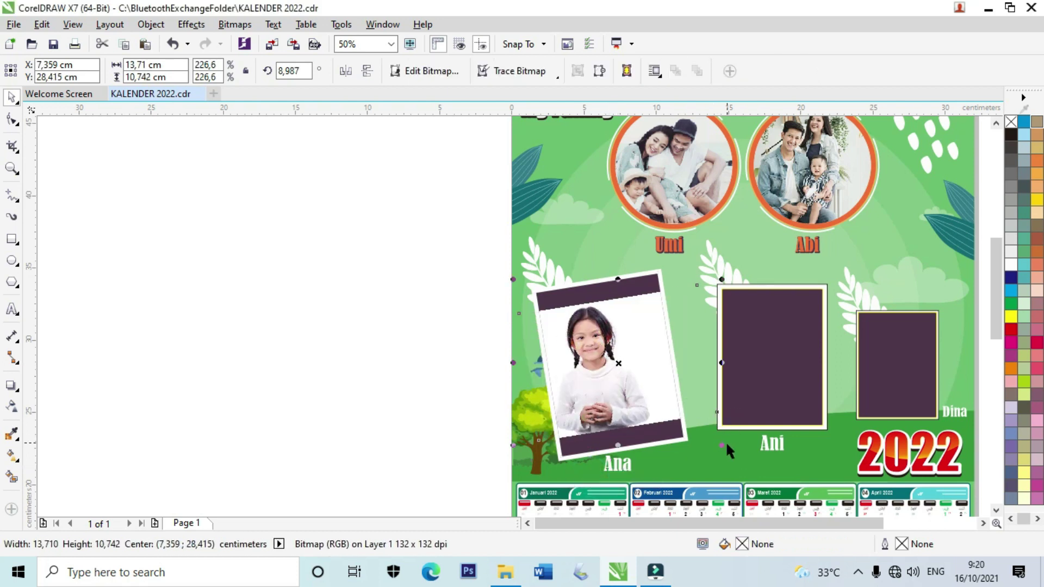
left_click_drag(720, 445, 746, 458)
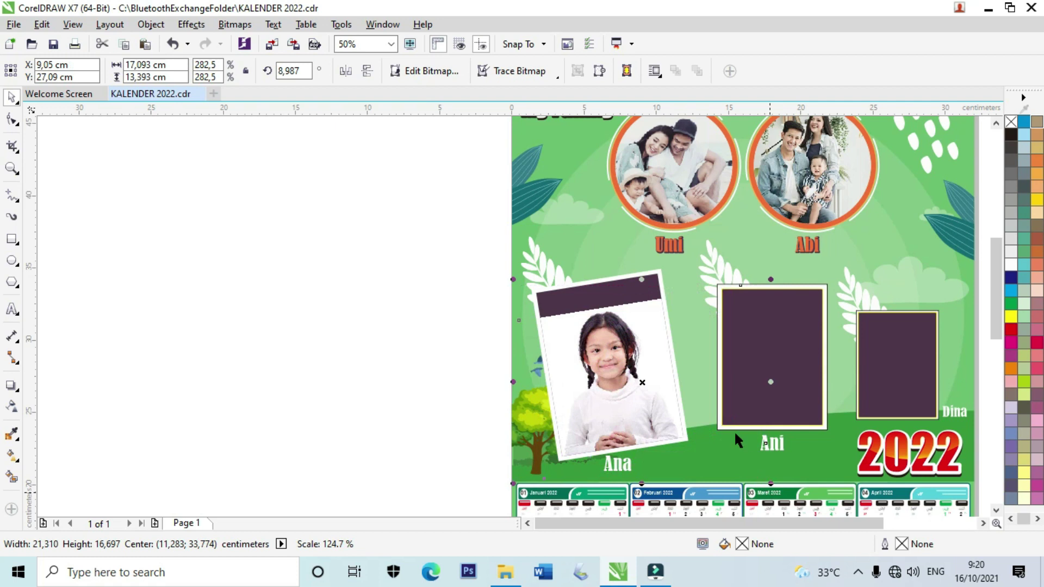
left_click_drag(639, 377, 631, 349)
left_click_drag(763, 456, 783, 485)
left_click_drag(647, 392, 639, 389)
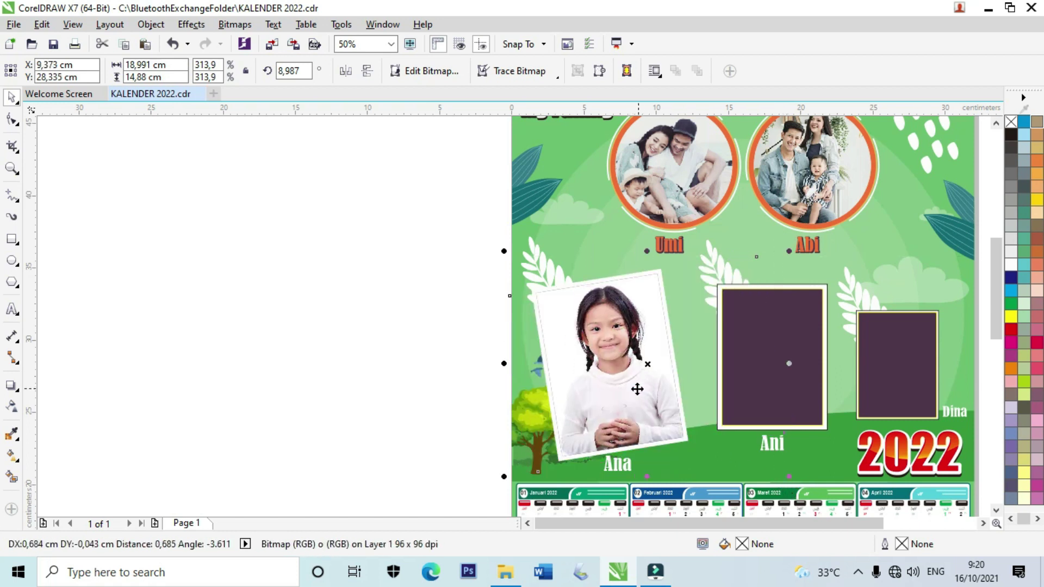
PowerClip the photo of the boy in the striped shirt inside the middle purple frame.
left_click(380, 352)
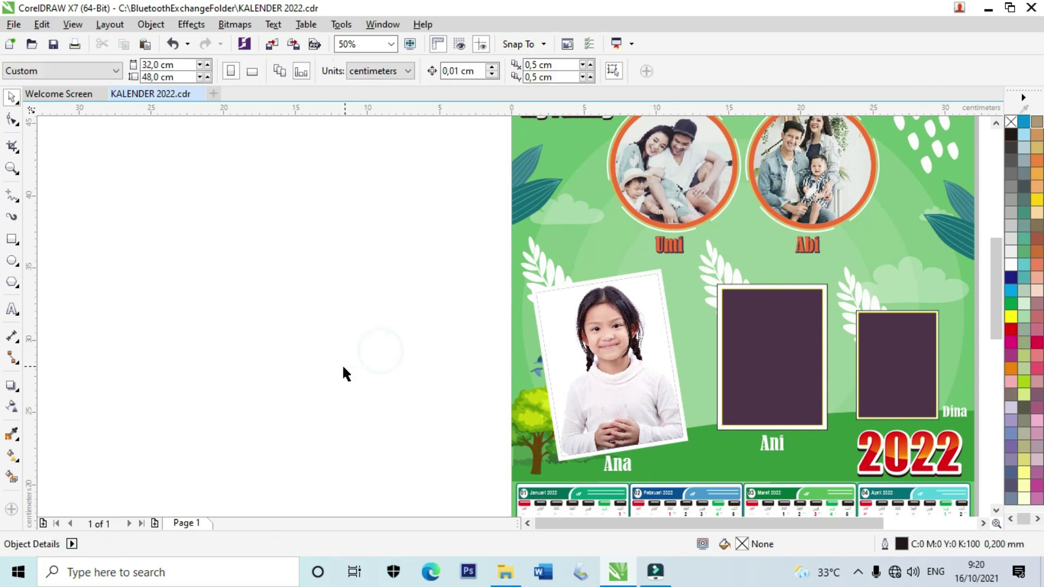
scroll(277, 348, "down", 2)
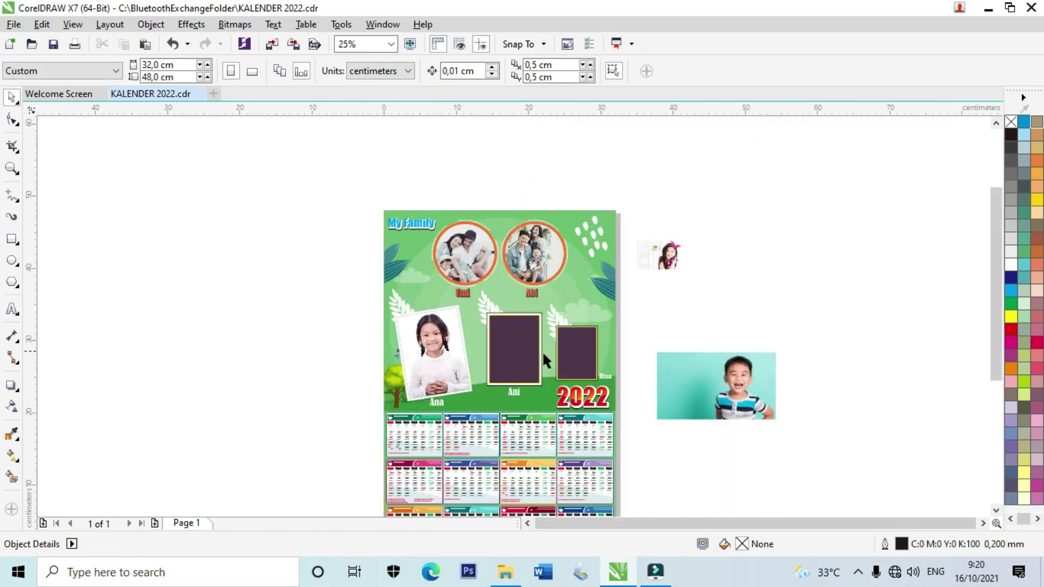
left_click(759, 400)
left_click_drag(760, 400, 759, 381)
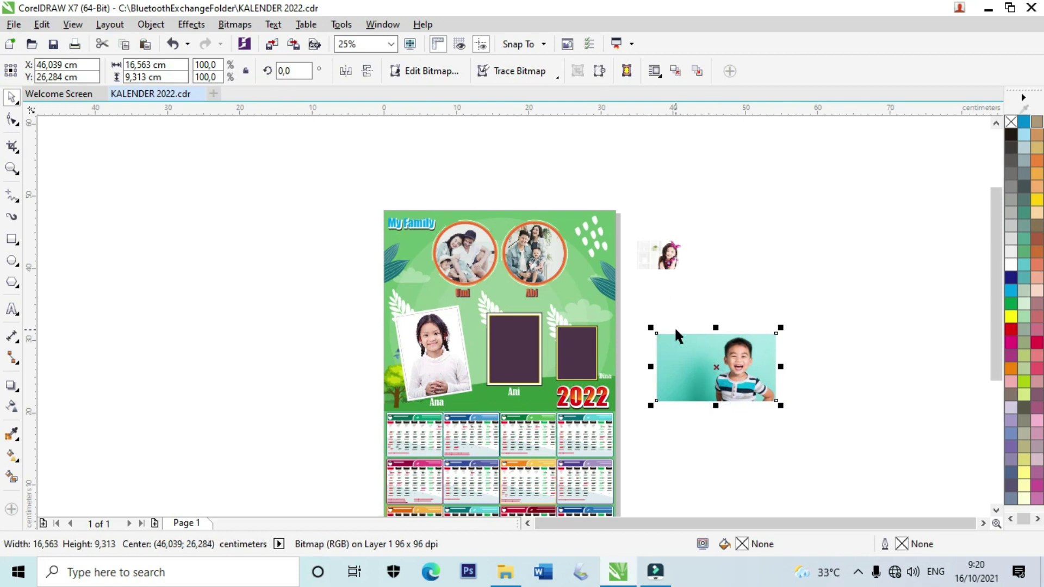
right_click(715, 365)
left_click(770, 133)
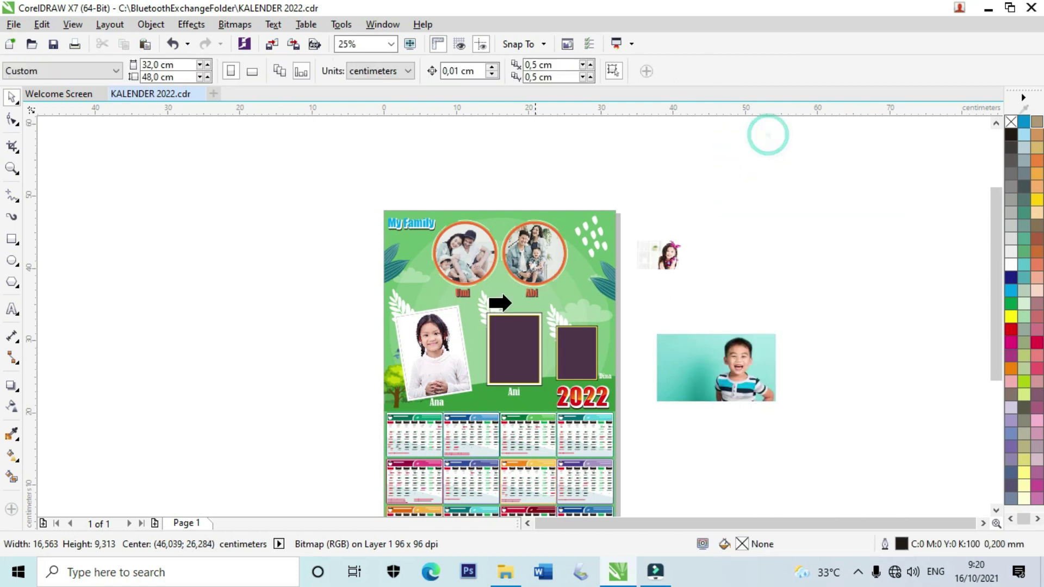
left_click(503, 349)
scroll(503, 349, "up", 2)
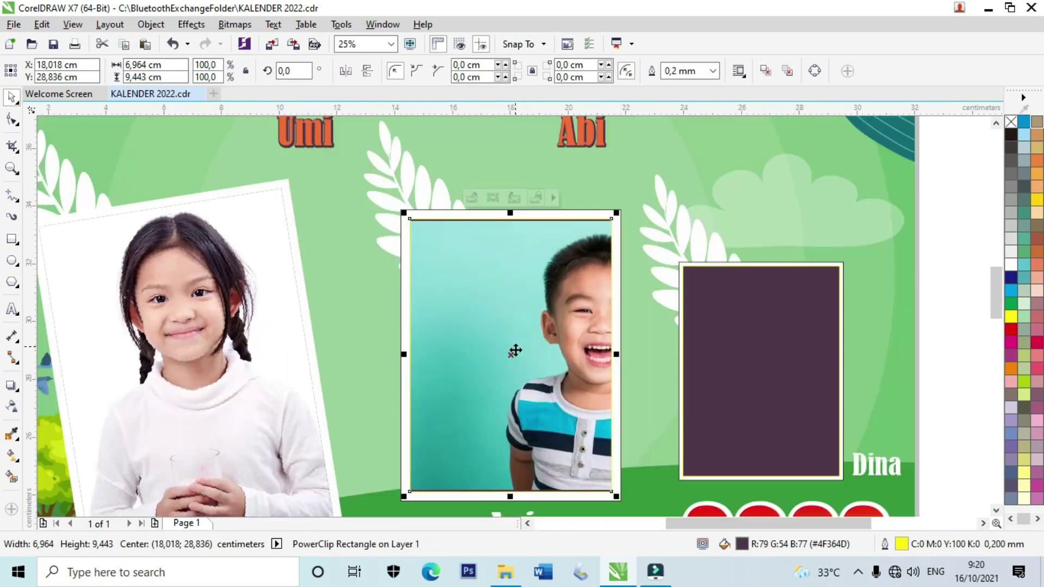
Enlarge the boy's photo inside the middle frame to about 17.2 × 9.7 cm and position him centrally so it covers the frame.
left_click(492, 197)
left_click_drag(538, 317, 489, 307)
left_click_drag(540, 337, 511, 354)
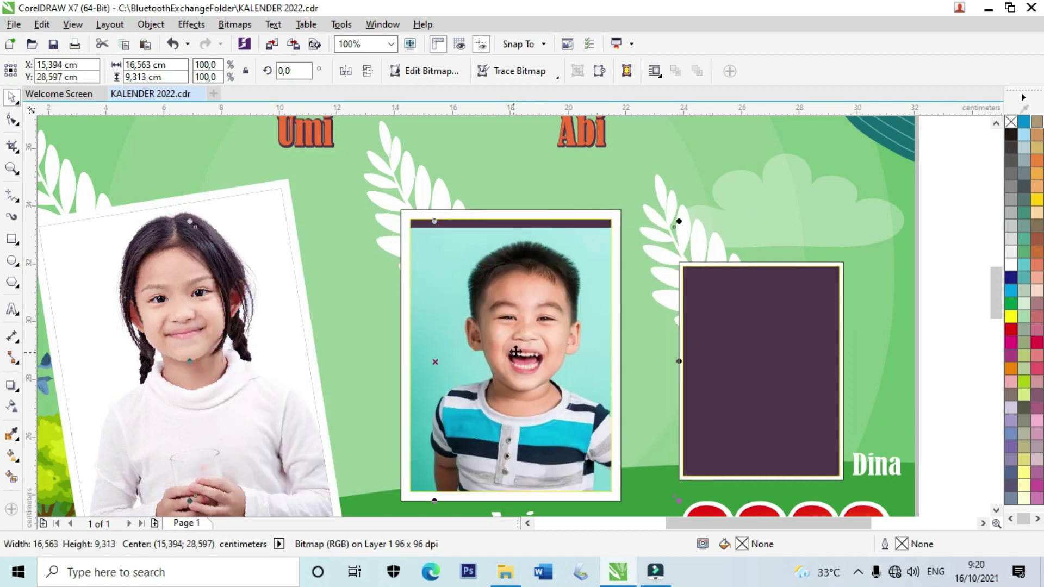
left_click_drag(676, 219, 698, 205)
left_click_drag(549, 289, 524, 312)
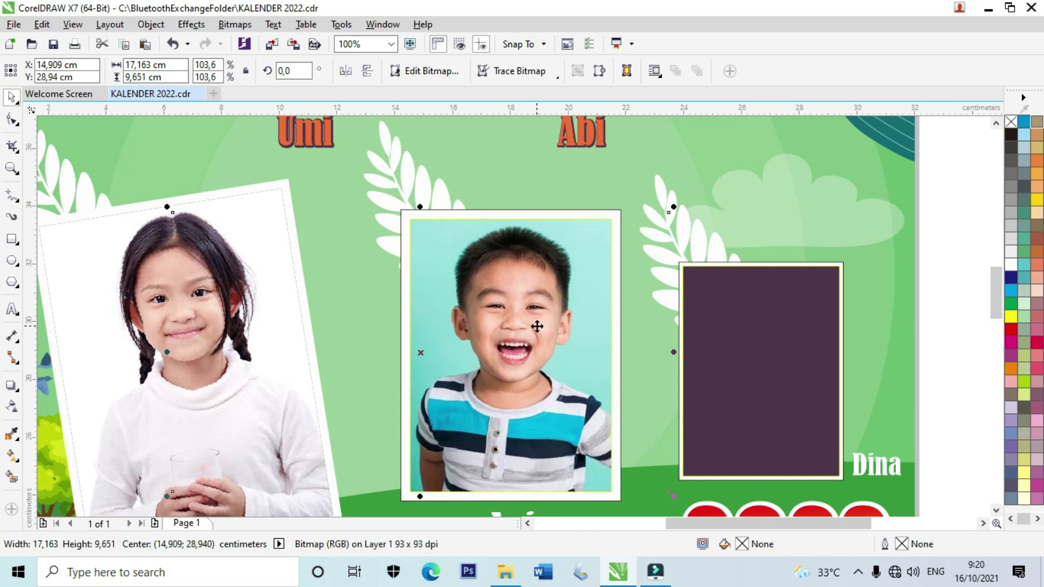
Move the pink-bow girl's photo beside the page and PowerClip it inside the small remaining purple frame.
scroll(538, 332, "down", 2)
left_click(814, 348)
left_click_drag(842, 174, 817, 371)
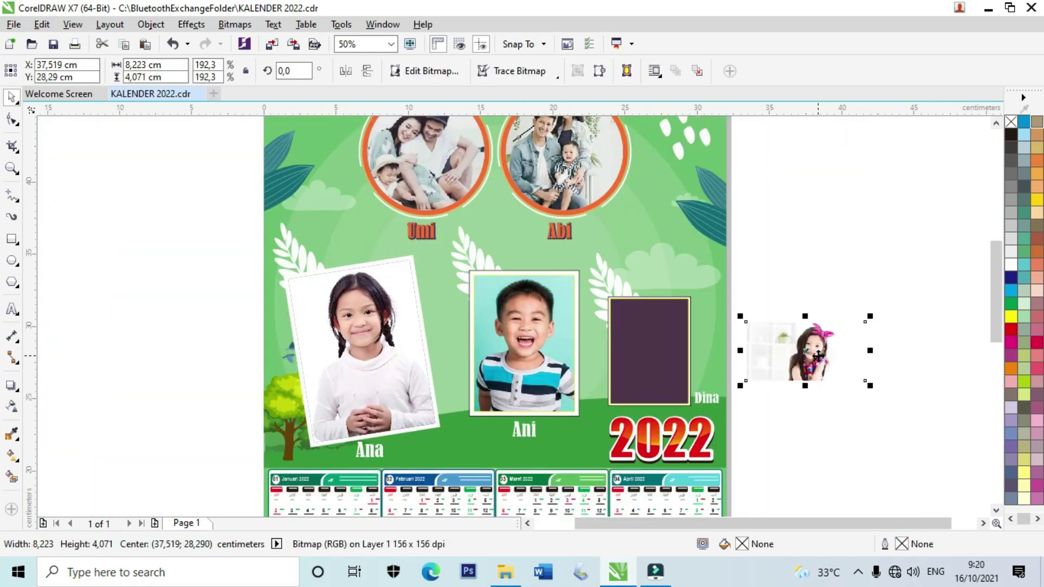
right_click(816, 354)
left_click(851, 130)
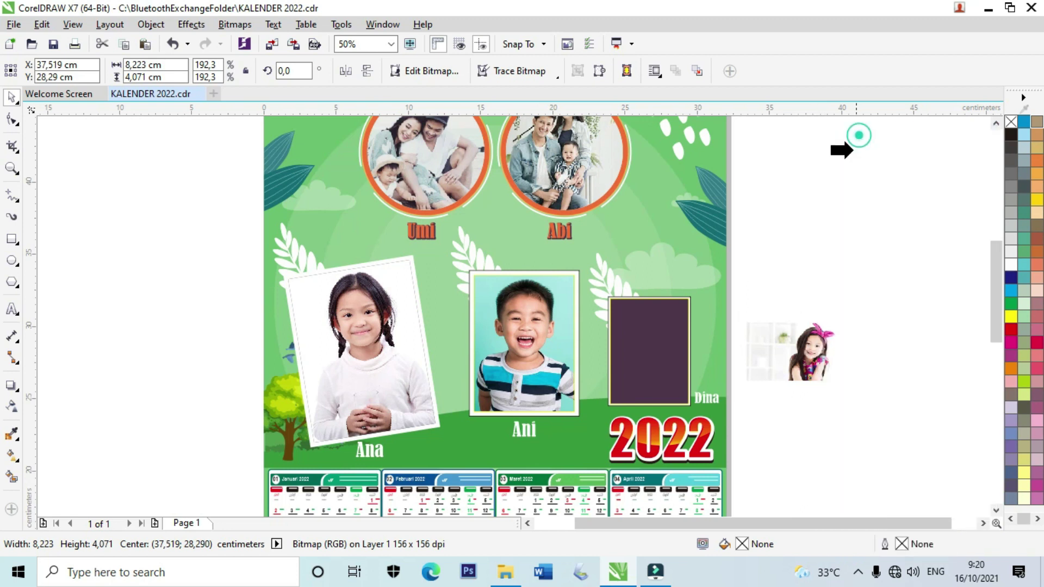
left_click(638, 341)
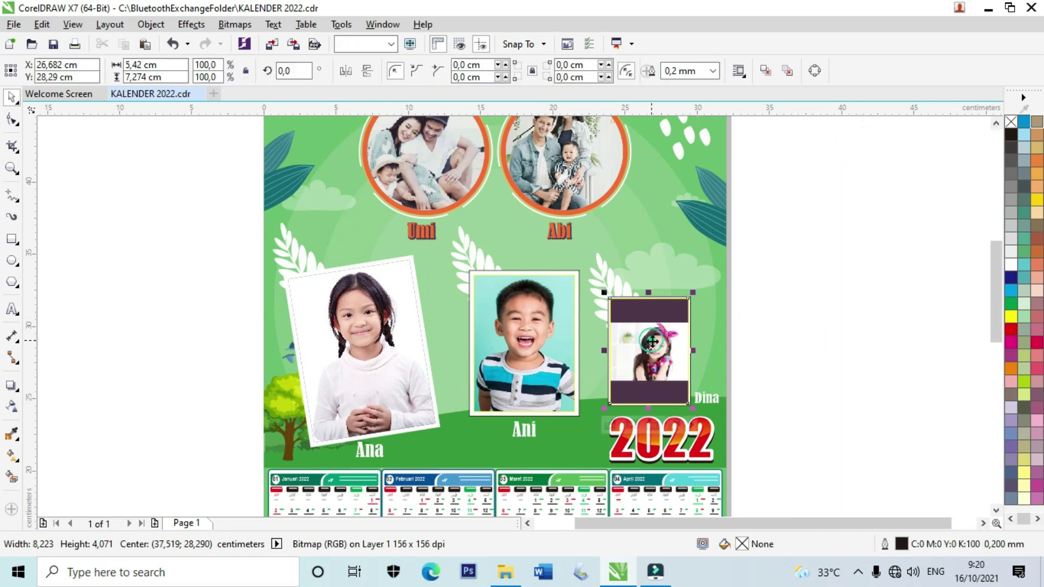
scroll(722, 349, "up", 1)
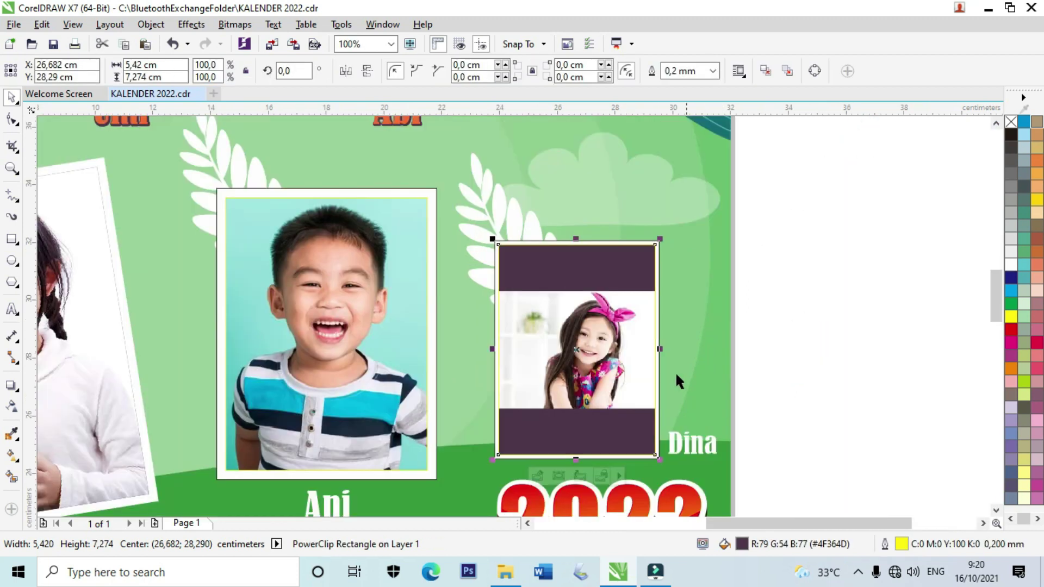
Enlarge the pink-bow girl's photo inside its frame to about 15.0 × 7.4 cm and reposition it so she fills the frame.
left_click(559, 475)
left_click_drag(700, 286, 846, 186)
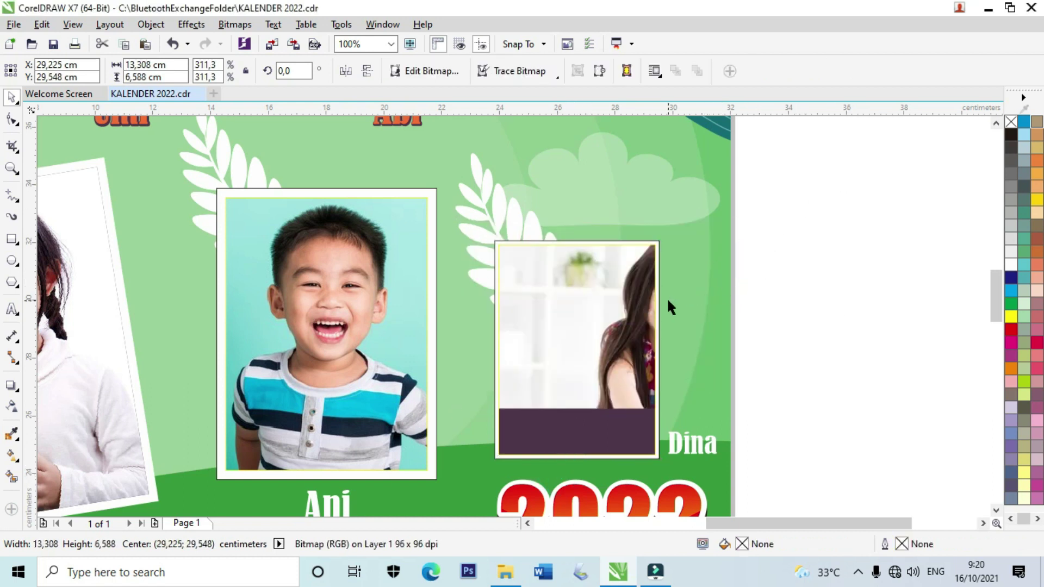
left_click(592, 316)
left_click(586, 326, "ctrl")
left_click_drag(586, 327, 513, 370)
left_click_drag(592, 381, 575, 374)
left_click_drag(740, 259, 789, 234)
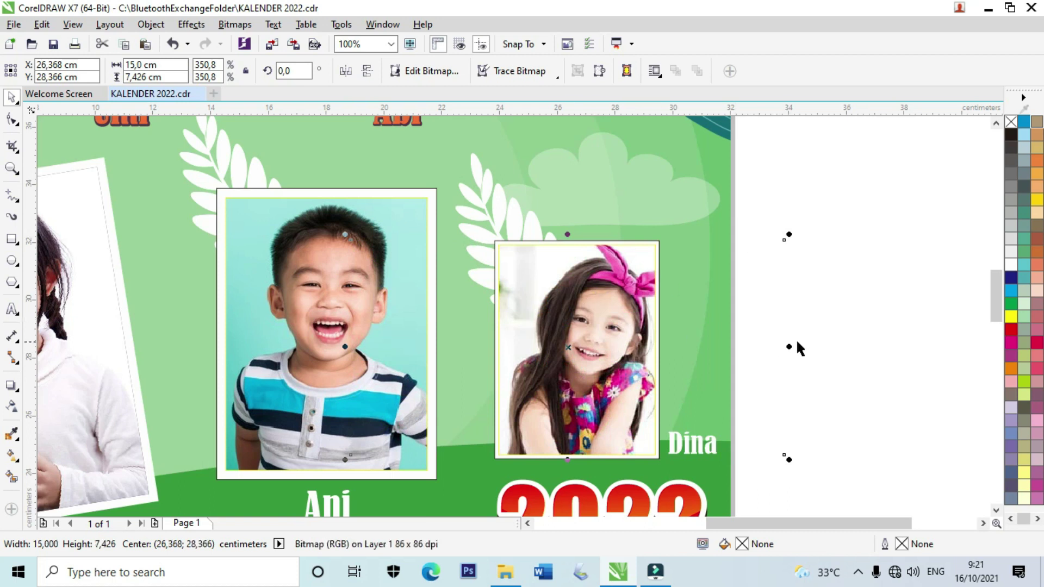
left_click(846, 340)
scroll(593, 304, "down", 2)
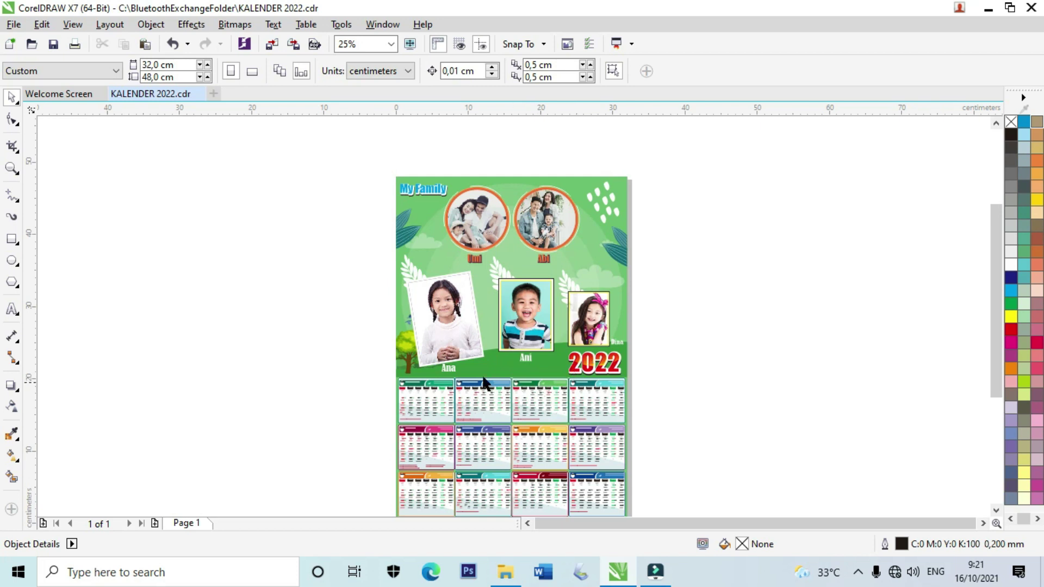
Replace the caption under the tilted photo with the girl's first name, capitalizing only the initial letter.
scroll(484, 383, "up", 2)
key("F8")
left_click(453, 337)
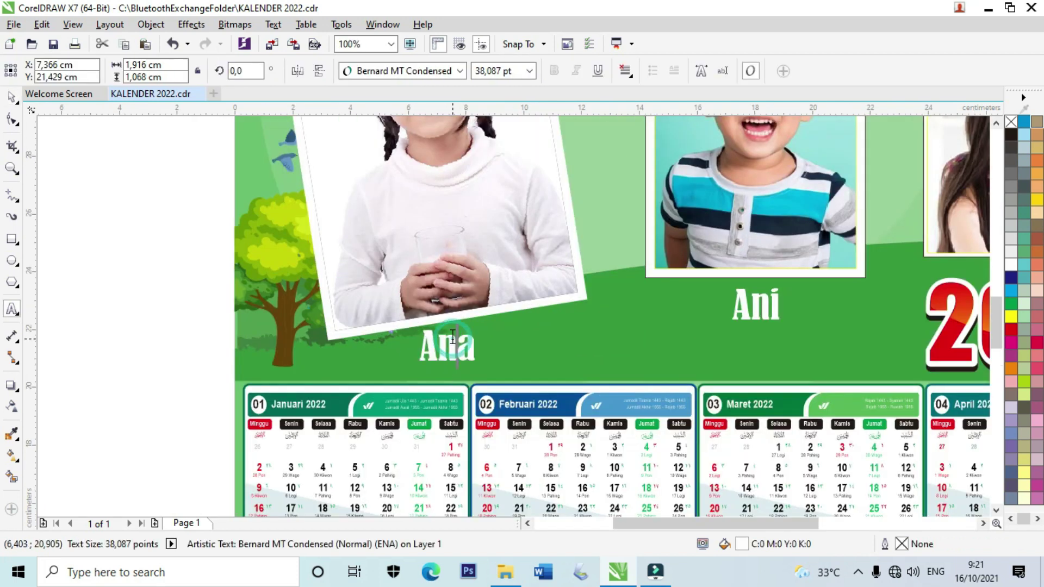
scroll(452, 342, "down", 2)
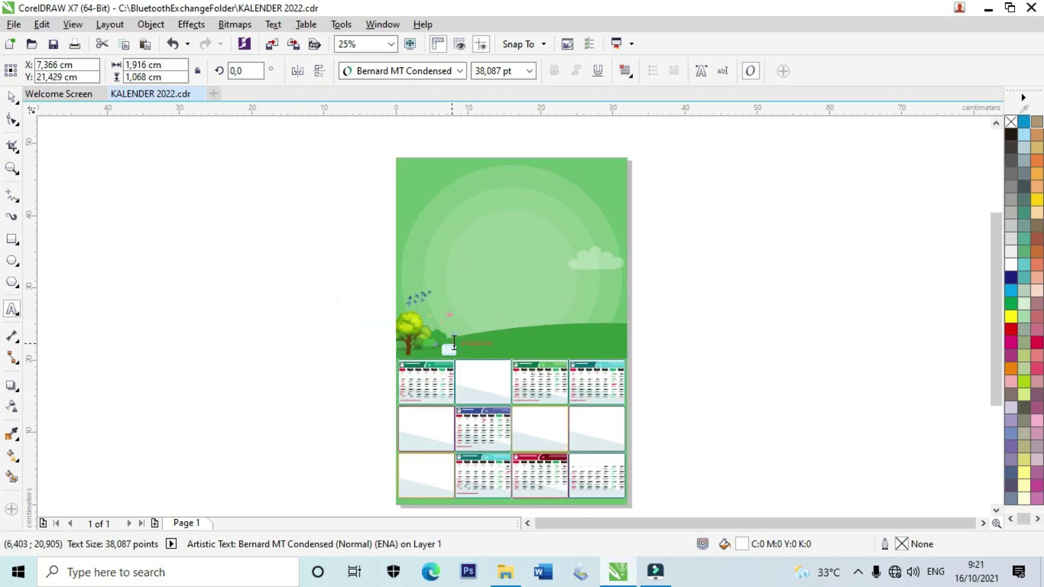
scroll(454, 342, "up", 2)
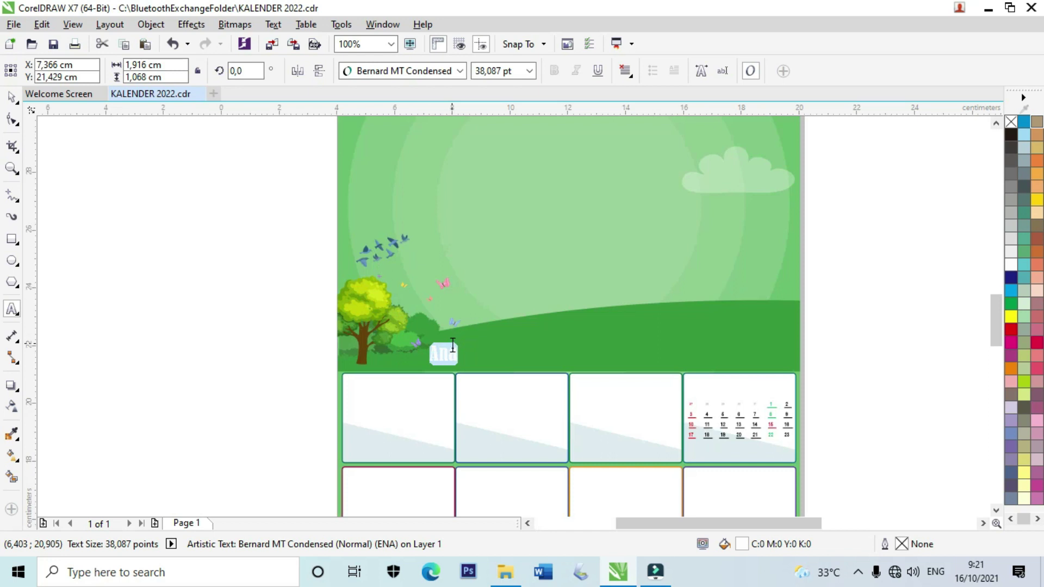
type("N")
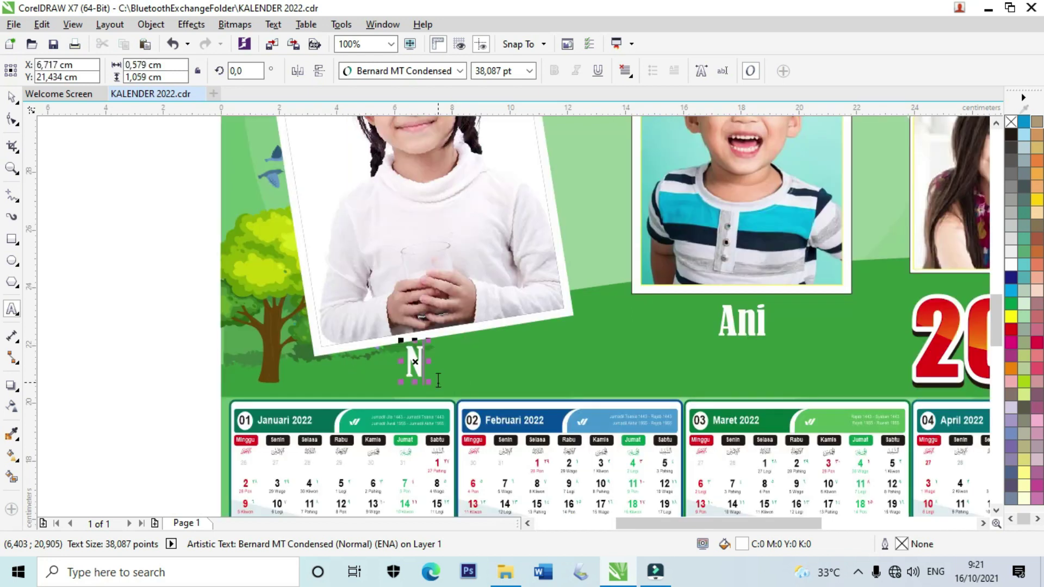
type("IA")
key("BackSpace")
type("IA")
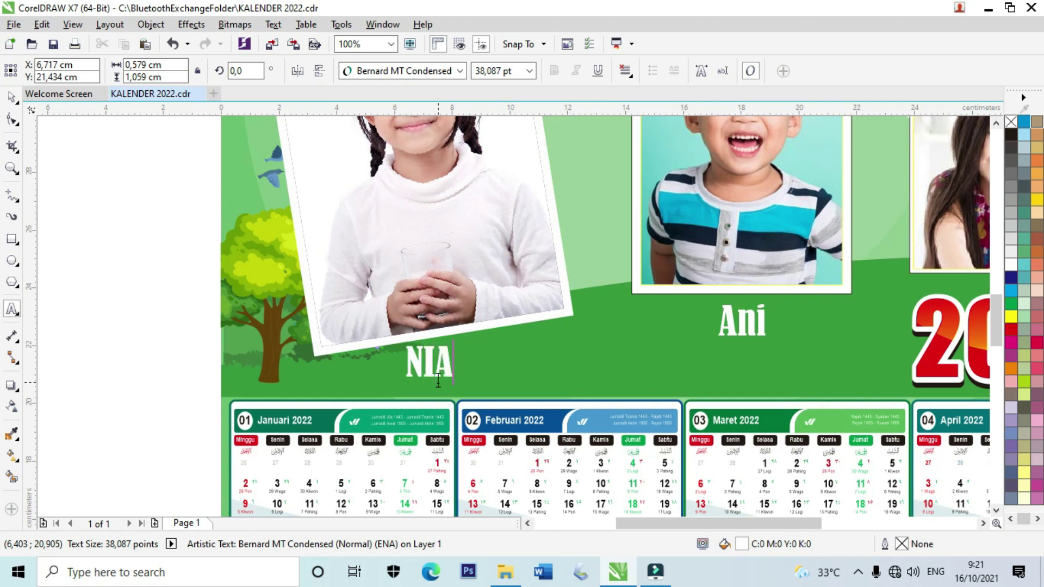
key("BackSpace")
key("BackSpace")
type("ia")
key("Escape")
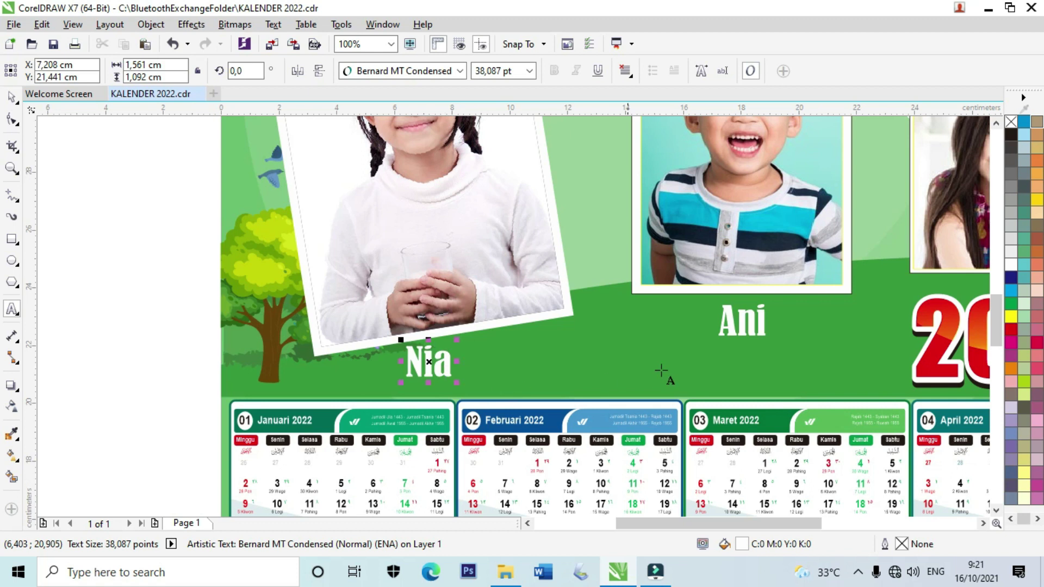
Change the caption under the middle photo to the boy's first name.
left_click_drag(734, 330, 771, 324)
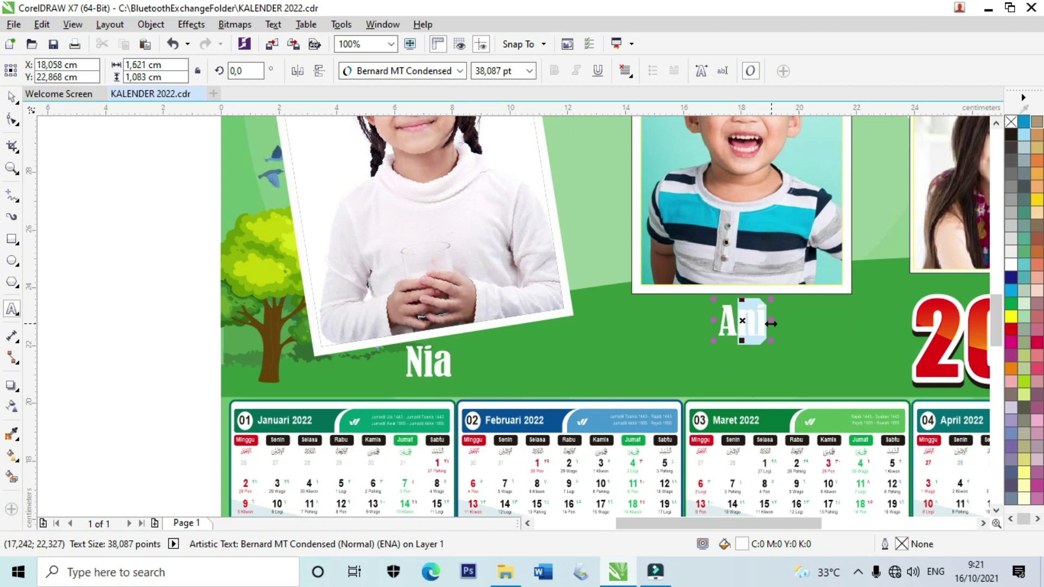
type("ld")
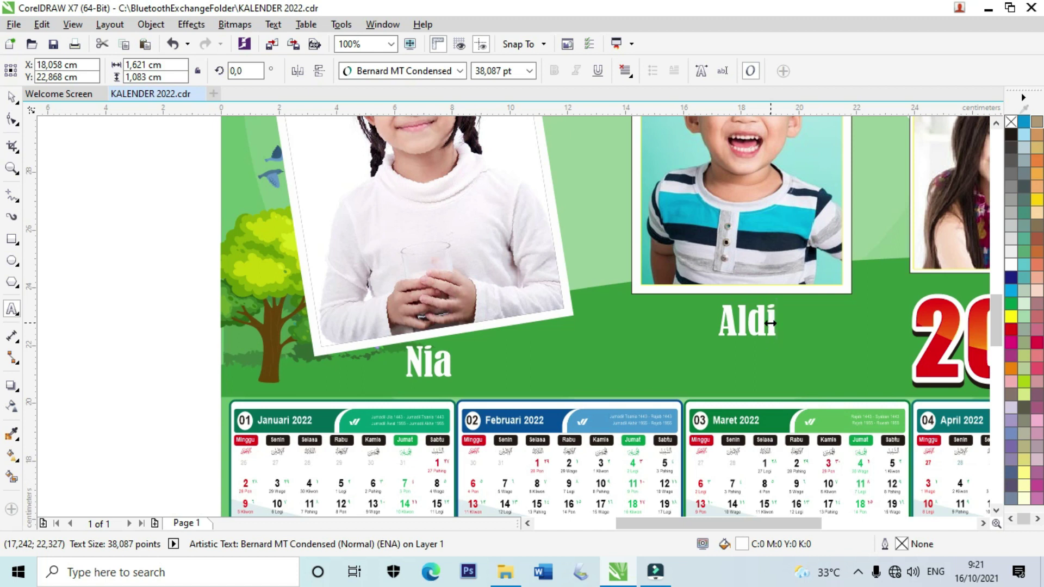
scroll(545, 370, "down", 1)
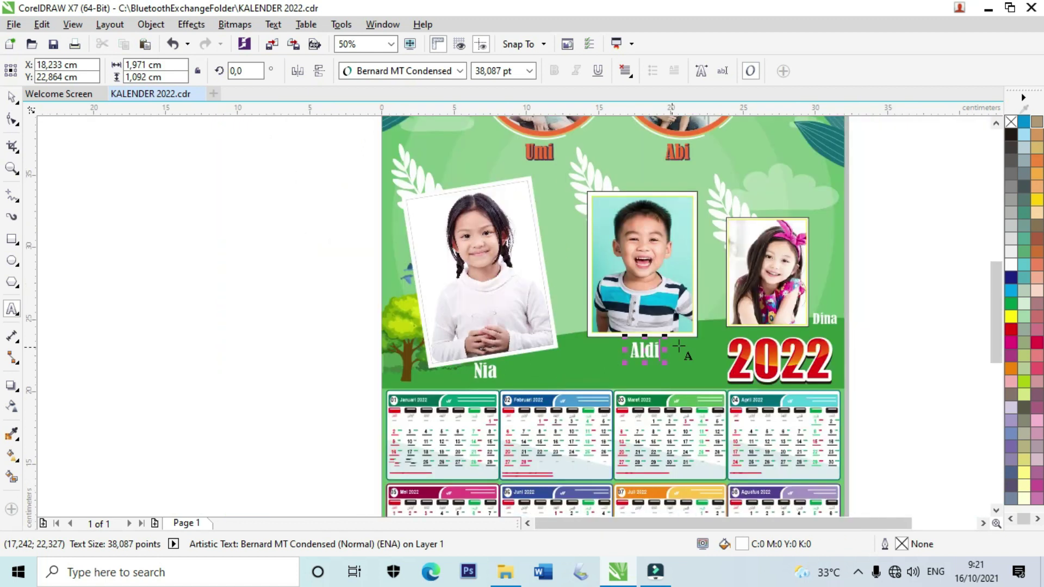
Change the caption beside the pink-bow girl's photo to her first name, keeping the initial letter.
scroll(863, 315, "up", 1)
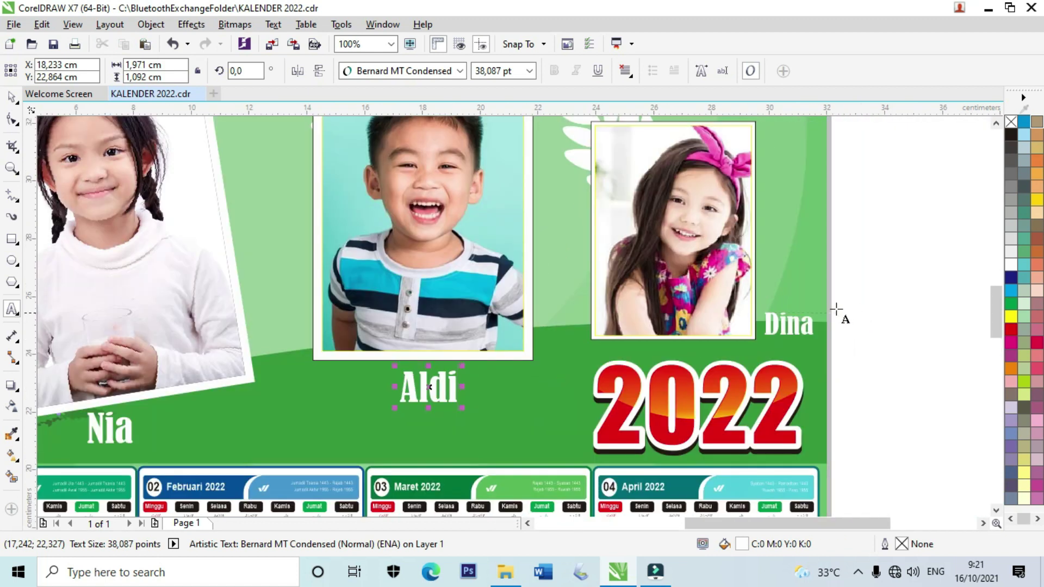
scroll(836, 310, "up", 1)
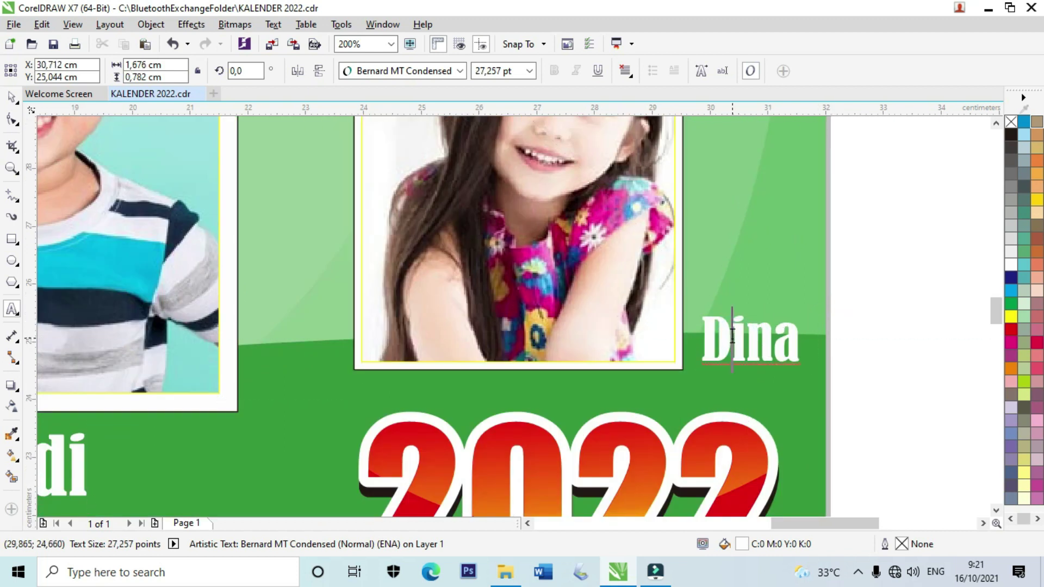
left_click_drag(732, 334, 804, 333)
key("BackSpace")
key("BackSpace")
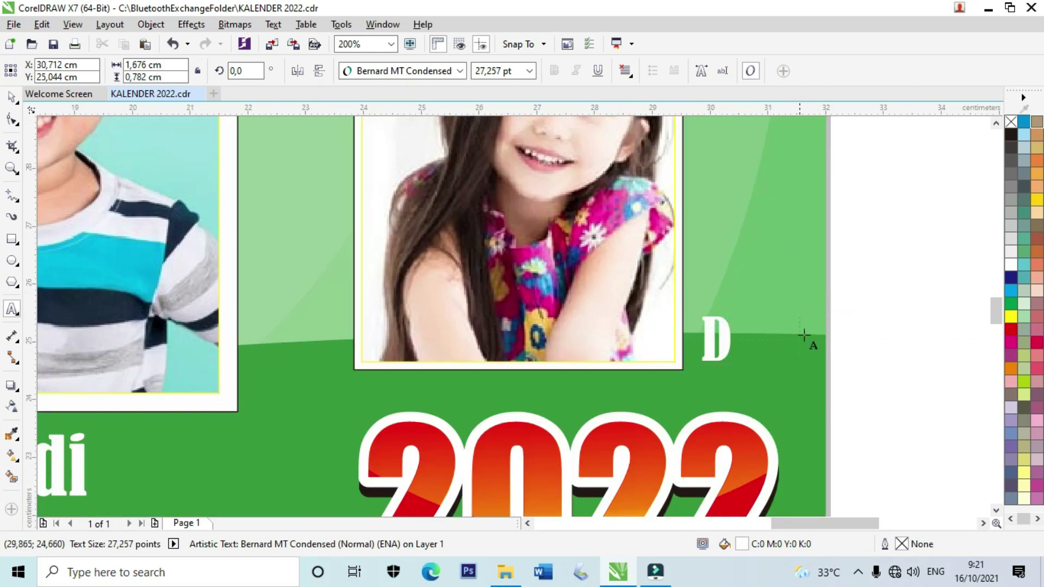
scroll(804, 336, "down", 2)
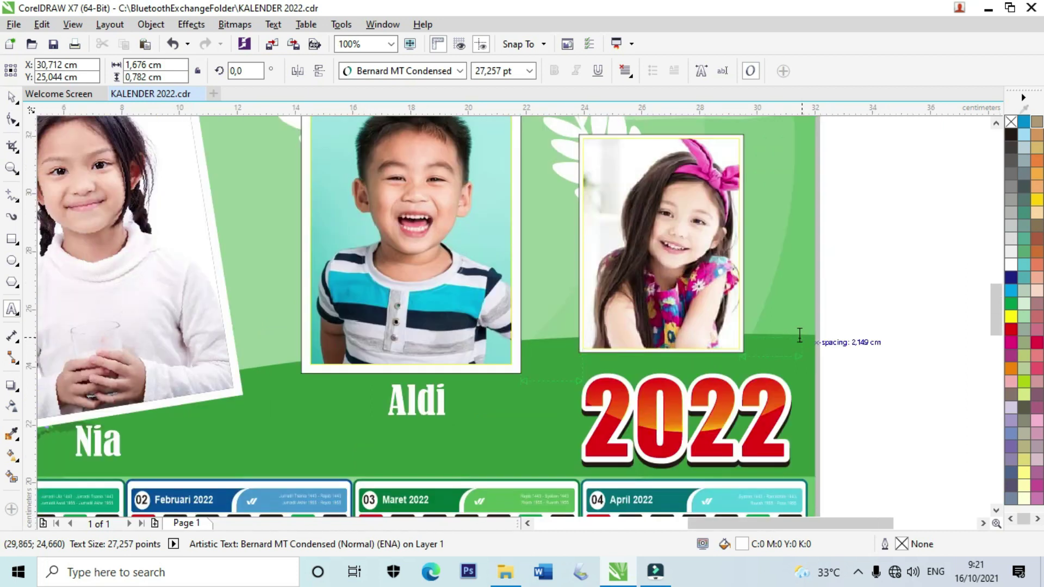
left_click(796, 336)
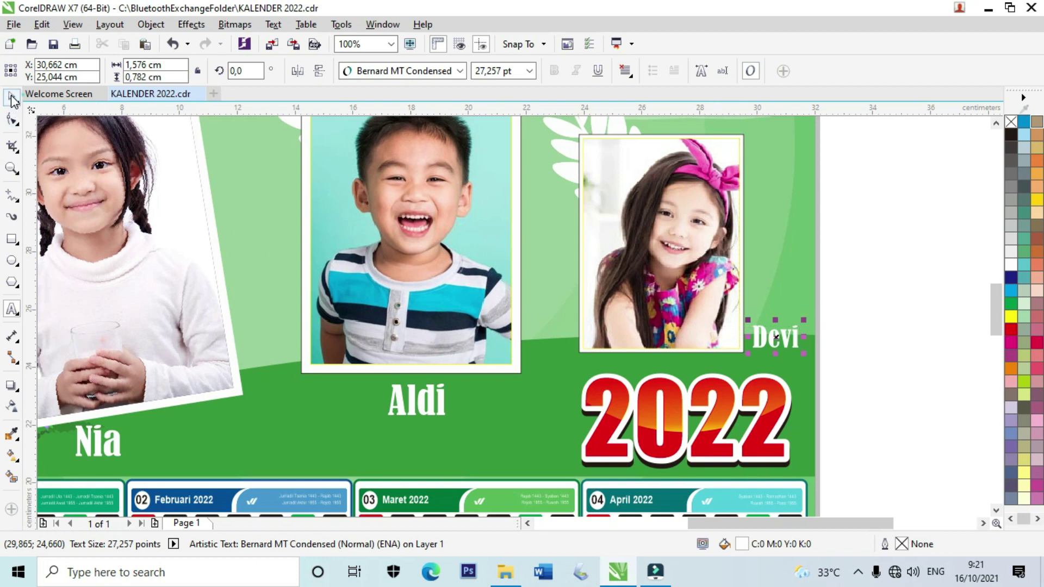
scroll(414, 304, "down", 2)
left_click(693, 321)
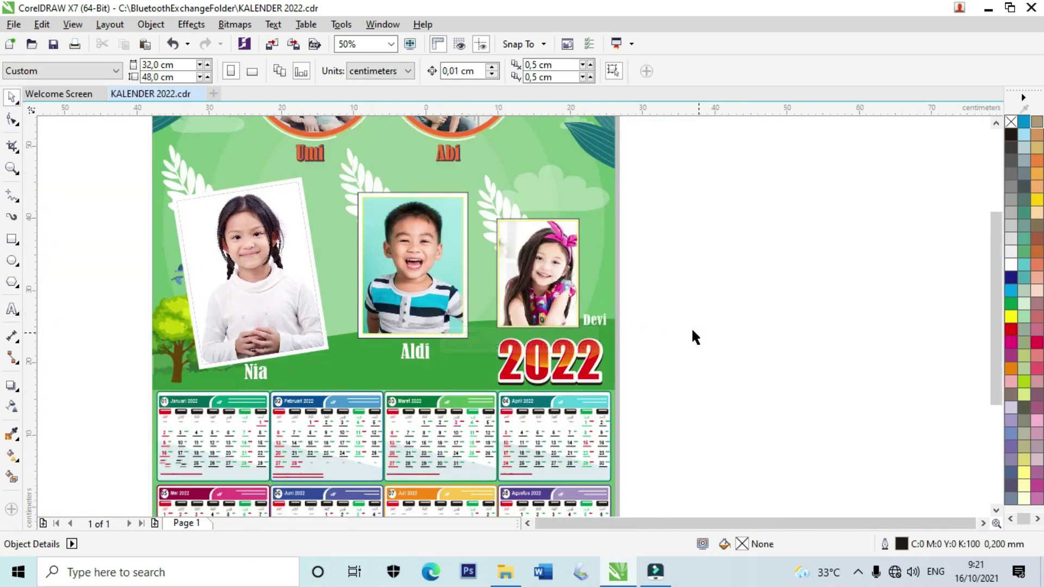
Replace the orange "Umi" caption under the first round family photo with "Ibu".
scroll(690, 327, "down", 1)
scroll(511, 233, "up", 3)
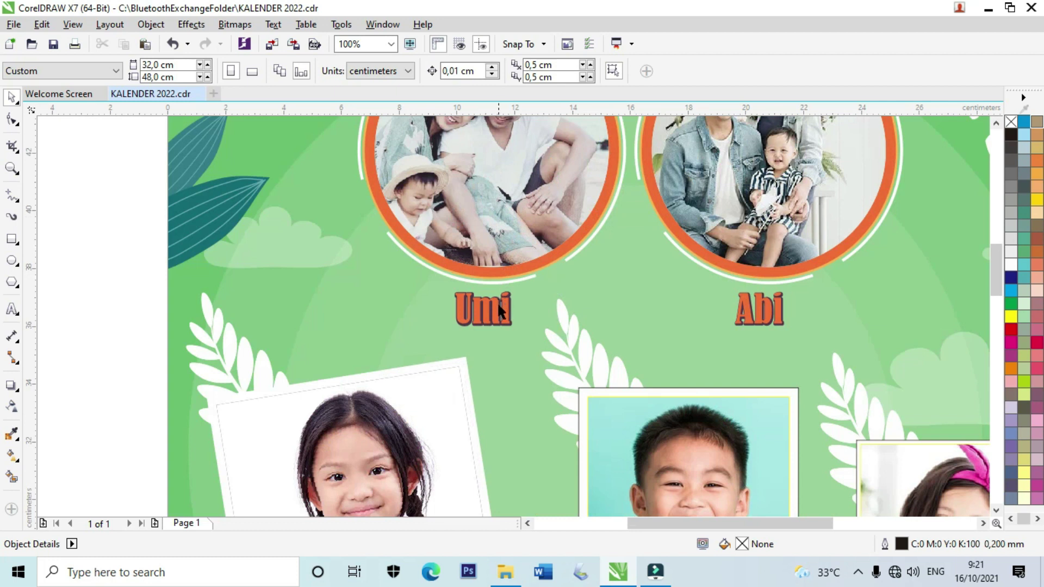
double_click(501, 310)
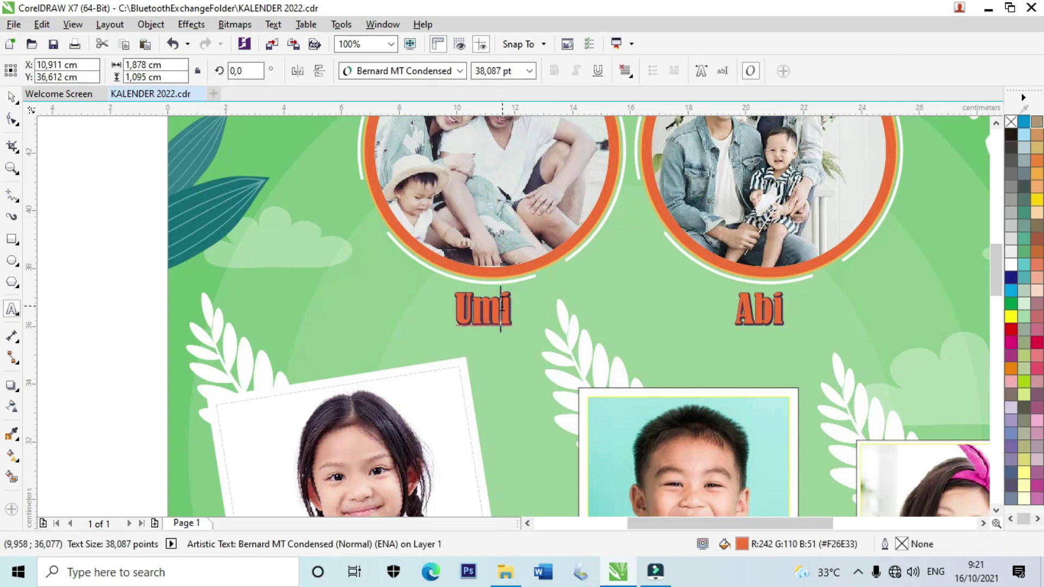
double_click(502, 304)
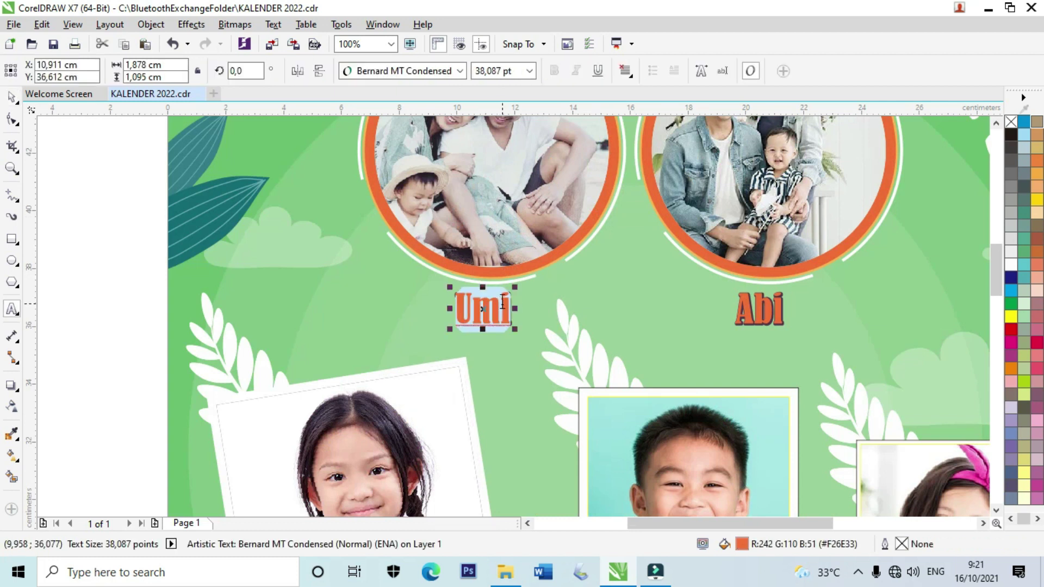
type("M")
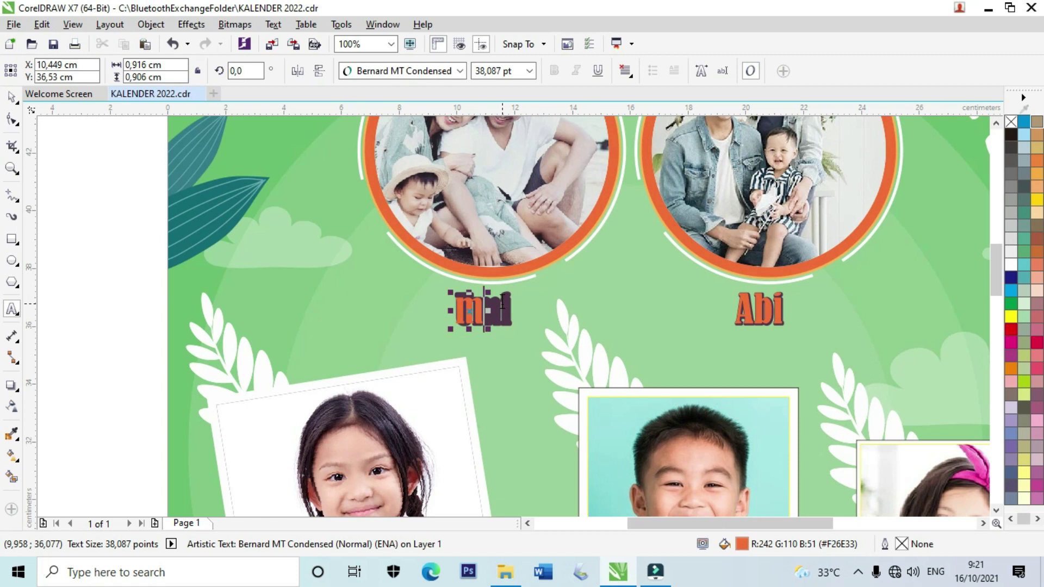
key("ctrl+z")
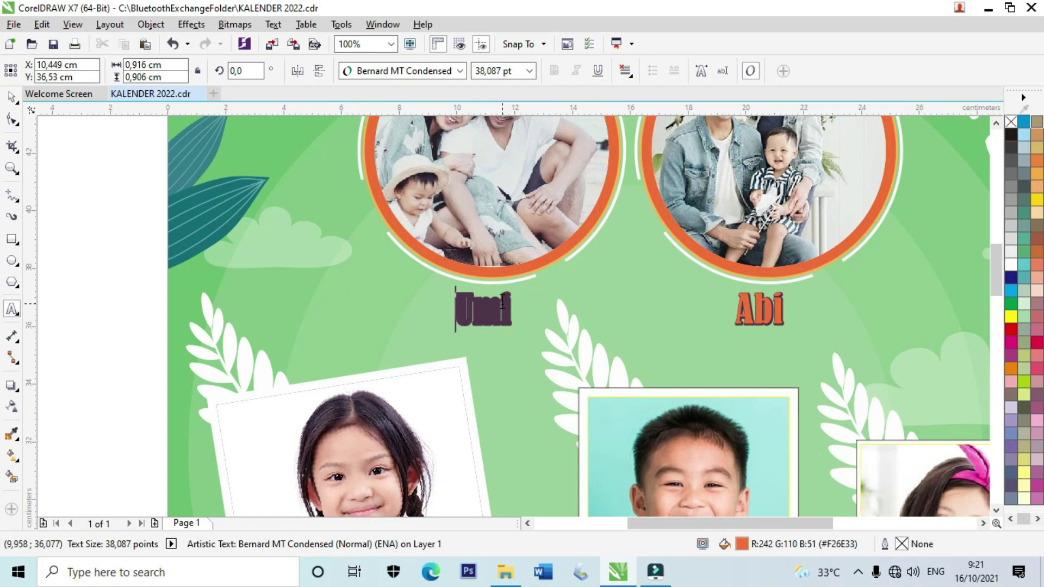
type("M")
key("ctrl+z")
type("Ibu")
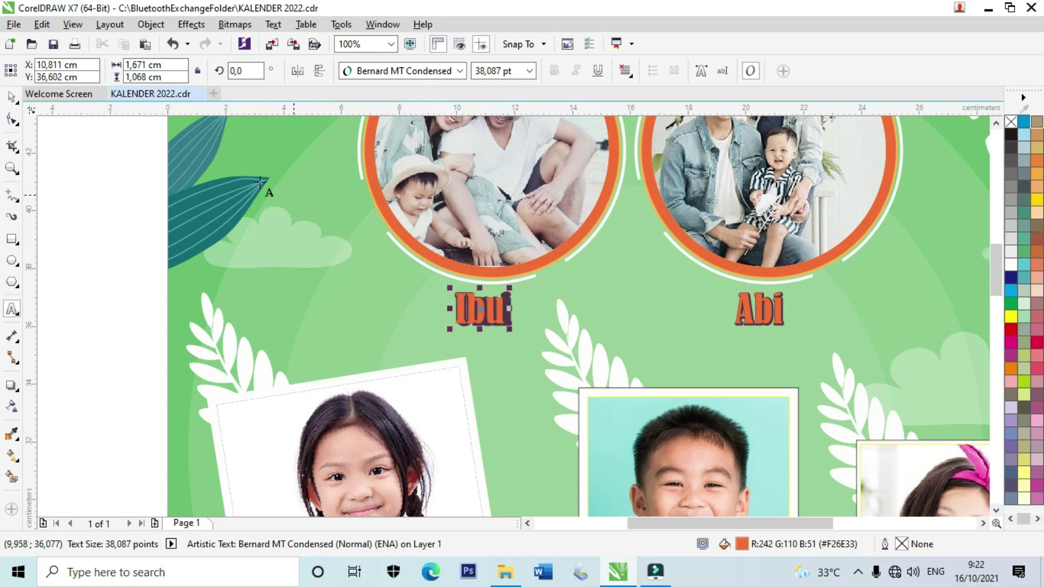
Remove the leftover dark outline from the "Ibu" caption and shift the caption about 0.27 cm right and 0.09 cm up.
left_click(10, 97)
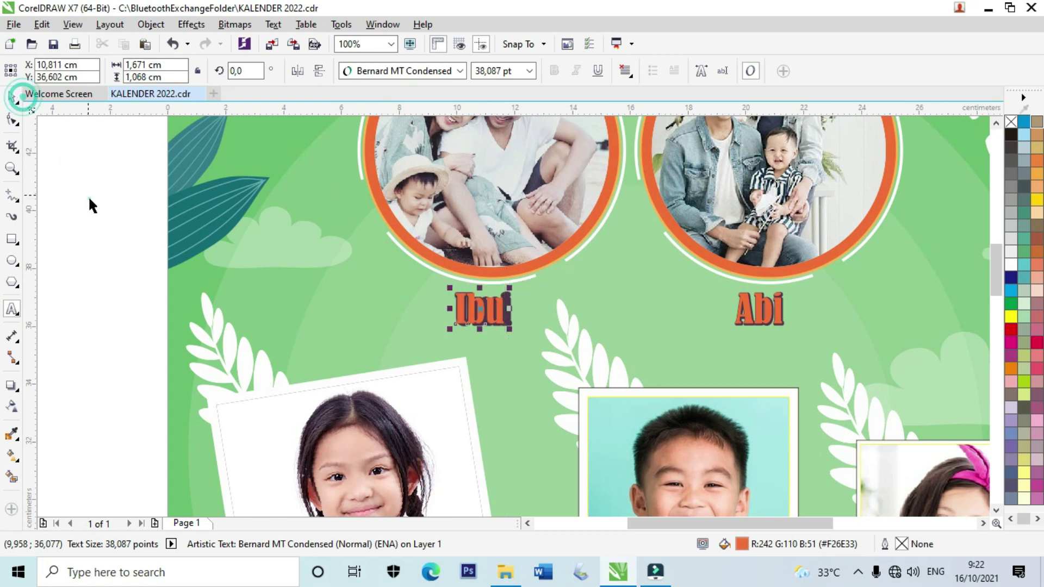
left_click(511, 307)
key("Escape")
scroll(511, 309, "up", 4)
left_click_drag(519, 318, 549, 307)
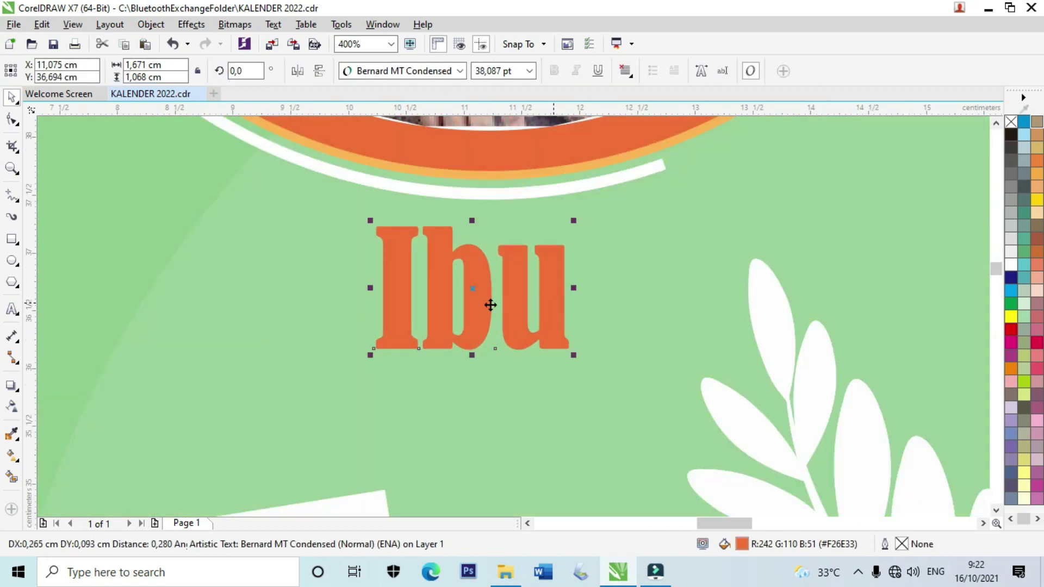
Add a one-step outside contour of about 0.078 cm in dark brown to the "Ibu" caption.
left_click(18, 394)
left_click(55, 401)
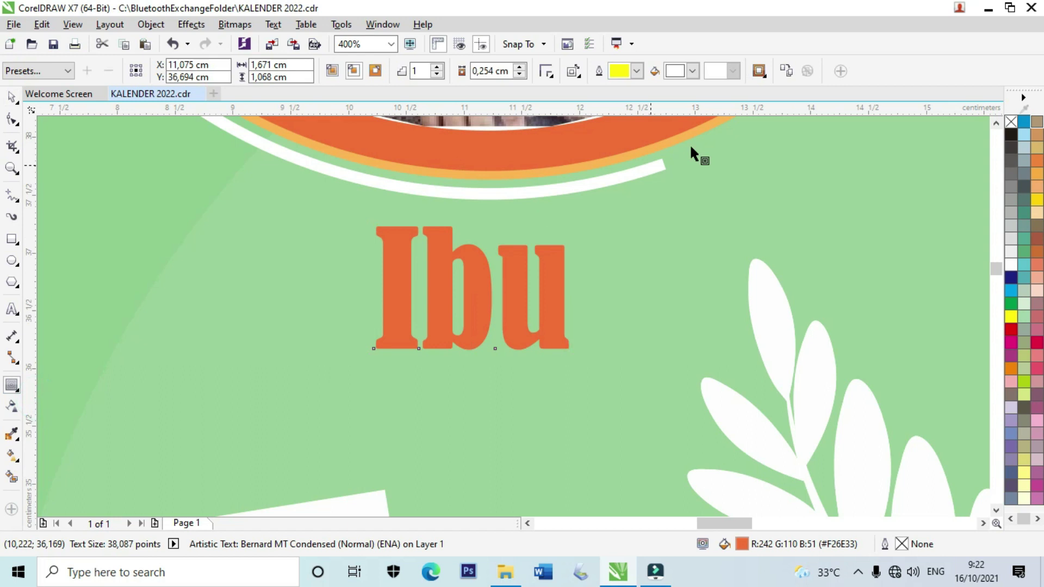
left_click(692, 72)
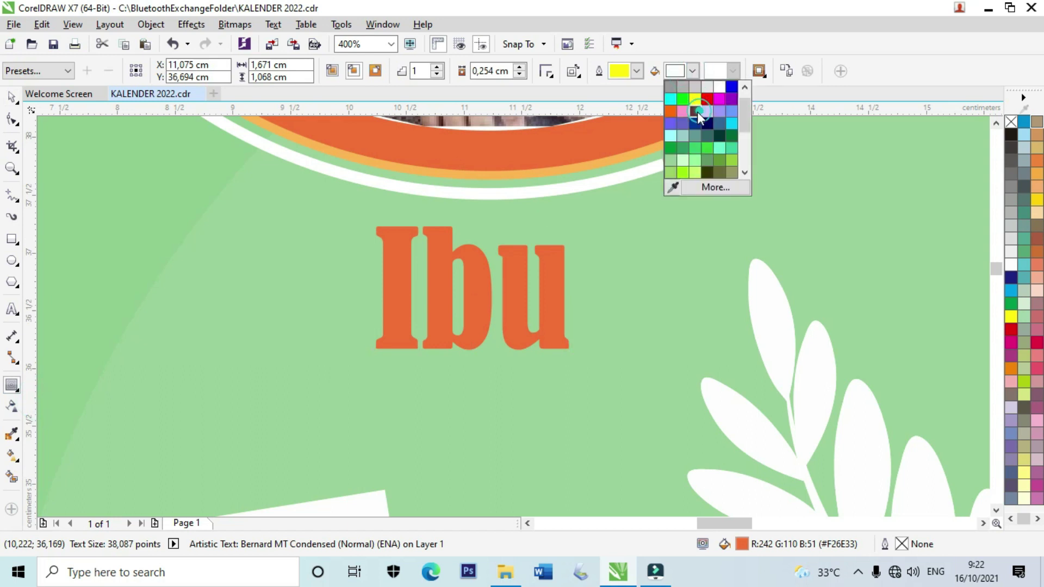
left_click(698, 112)
left_click(556, 317)
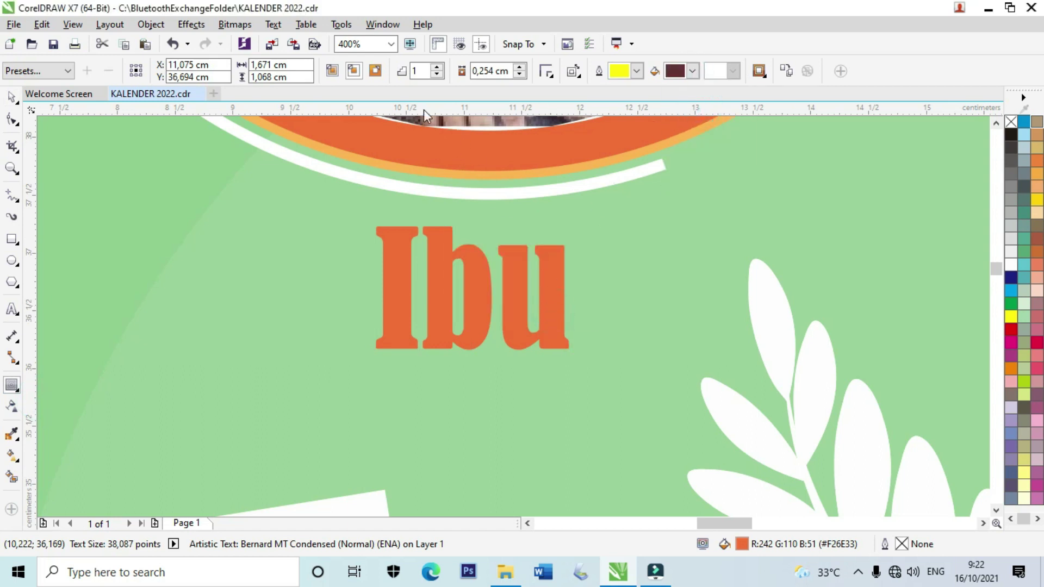
left_click(375, 71)
left_click_drag(354, 296, 376, 289)
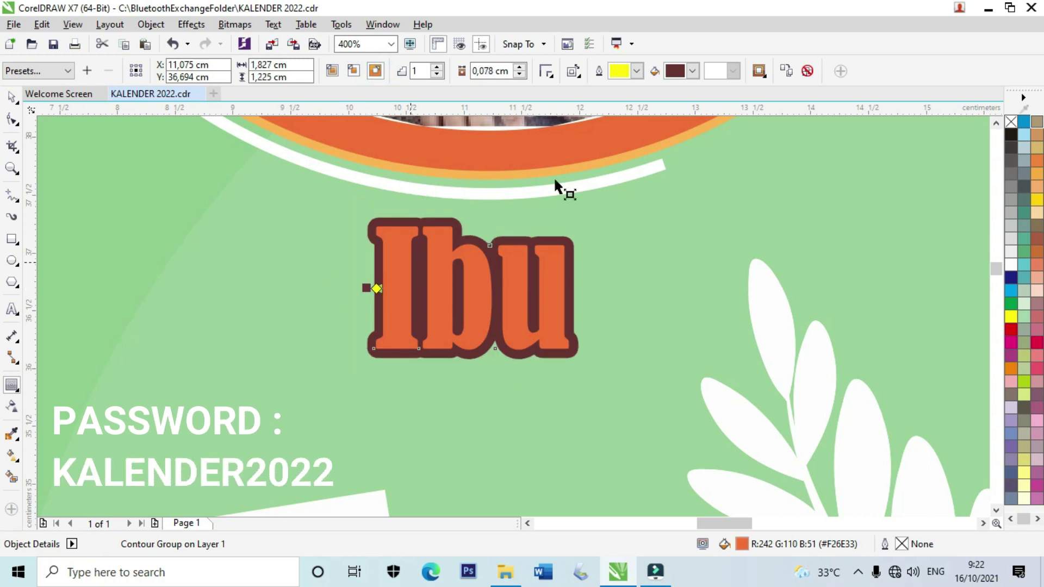
Change the fill color of the "Ibu" caption's contour to white.
left_click(692, 72)
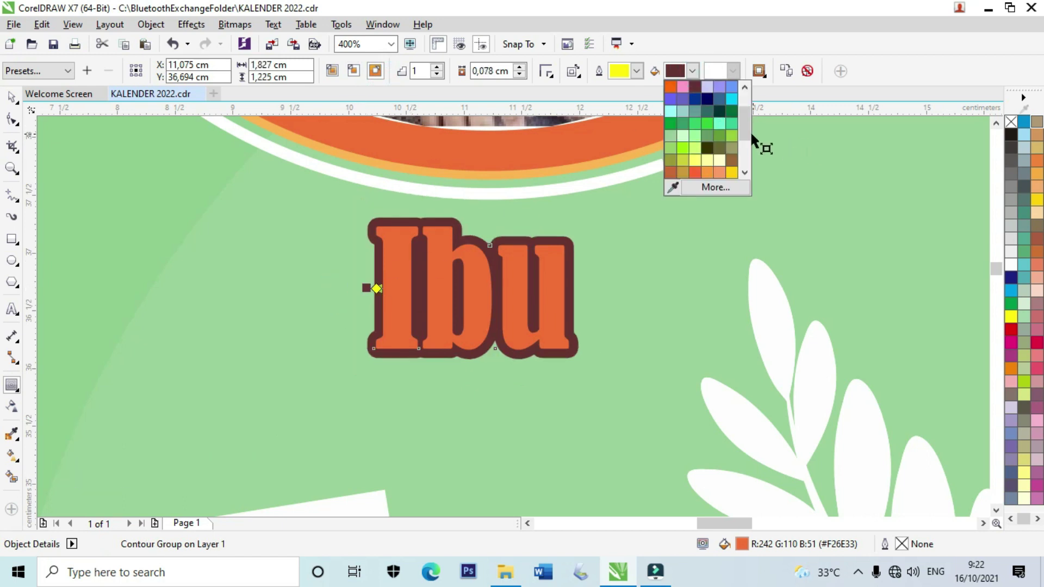
left_click_drag(747, 126, 749, 96)
left_click(722, 97)
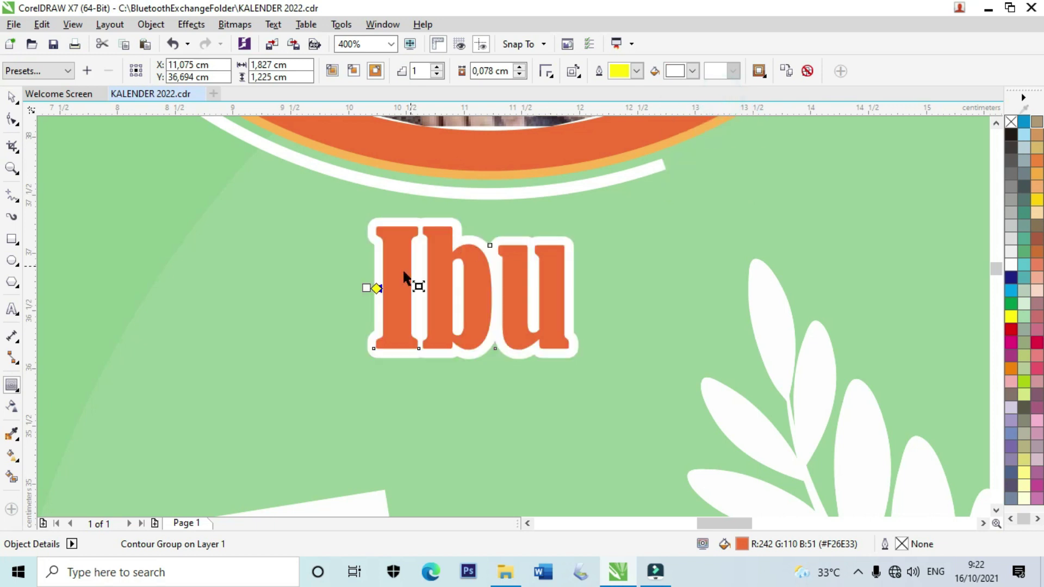
scroll(406, 280, "down", 3)
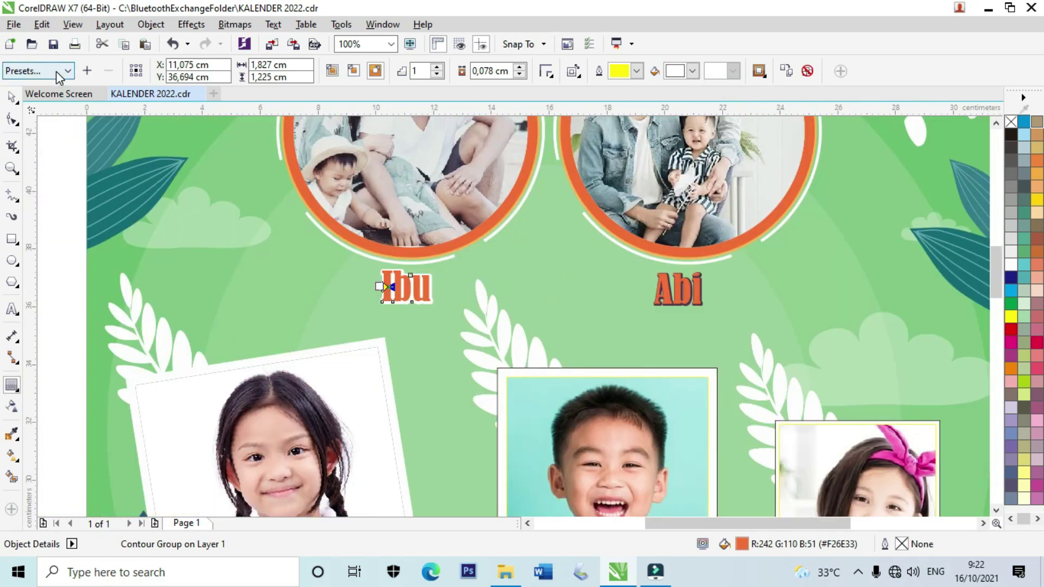
Replace the orange "Abi" caption under the second round family photo with "Ayah".
left_click(12, 97)
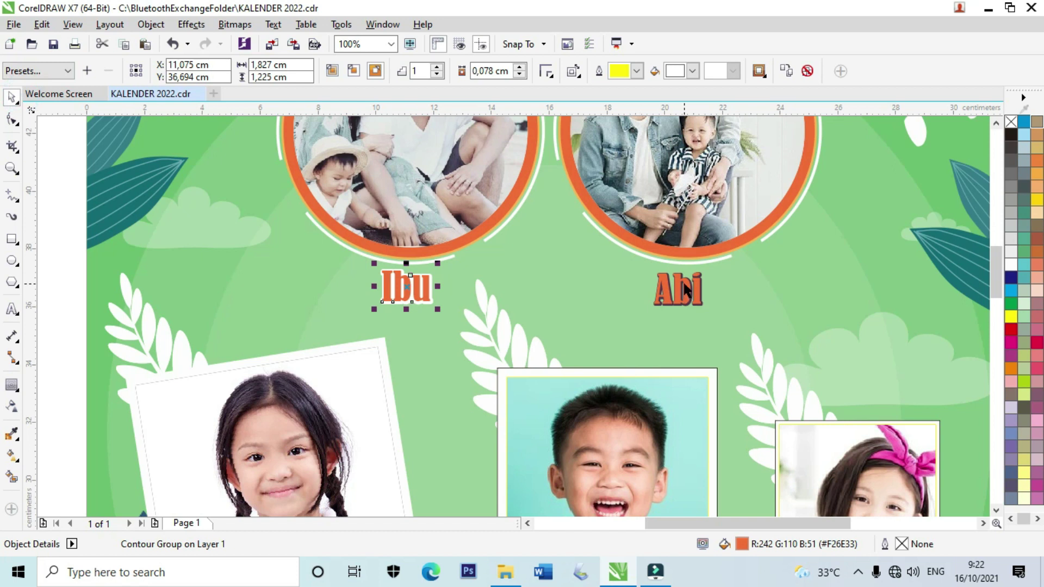
double_click(682, 281)
double_click(684, 281)
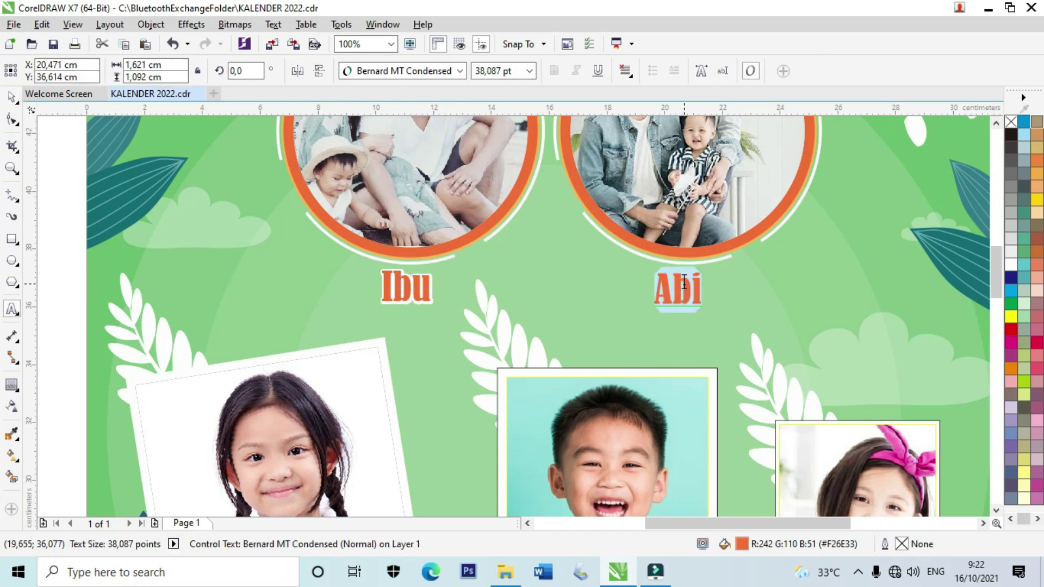
type("Aya")
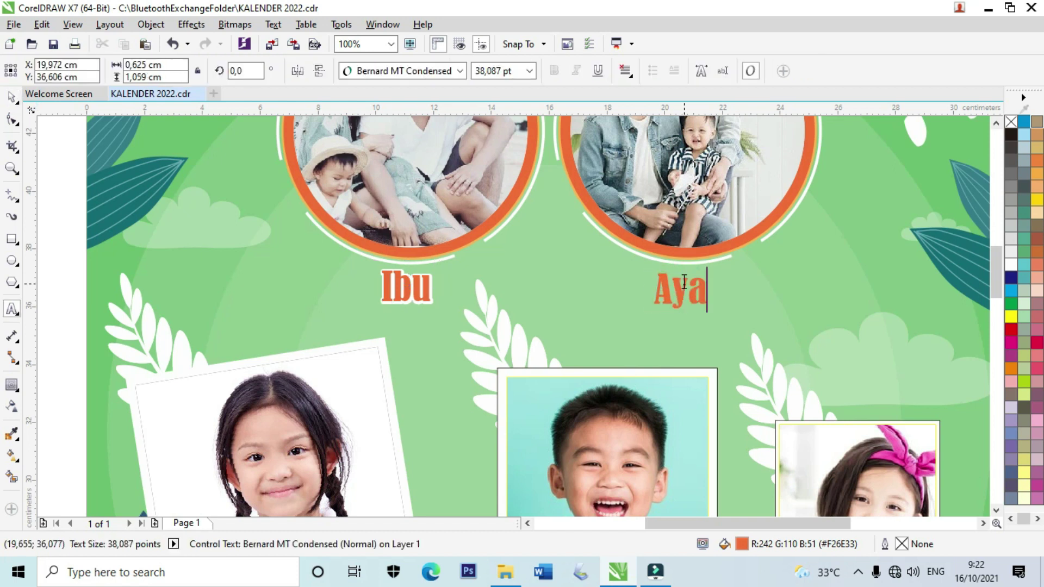
type("h")
left_click(11, 97)
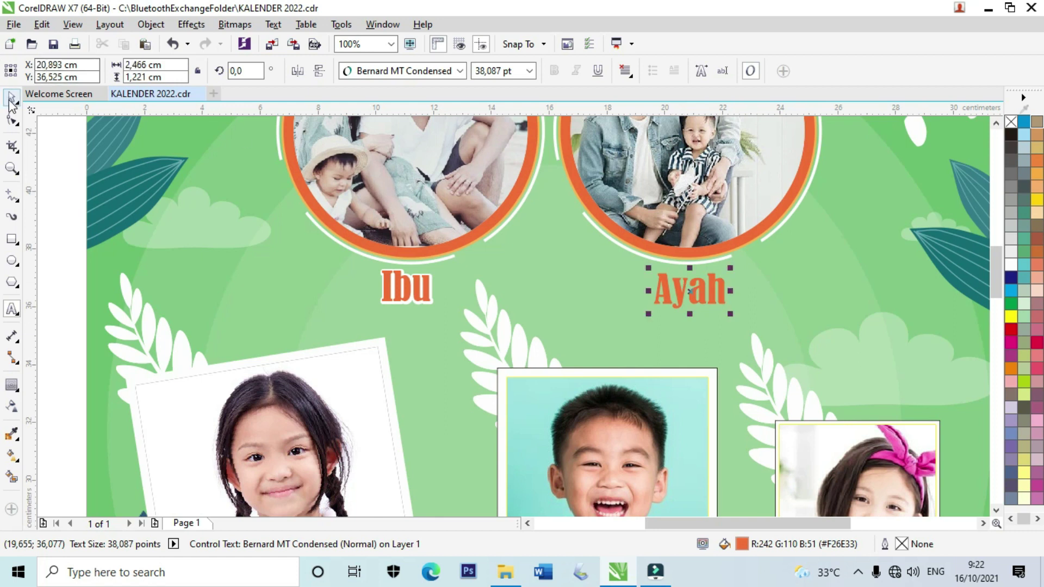
Widen the contour around the "Ayah" caption to about 0.058 cm.
scroll(714, 294, "up", 4)
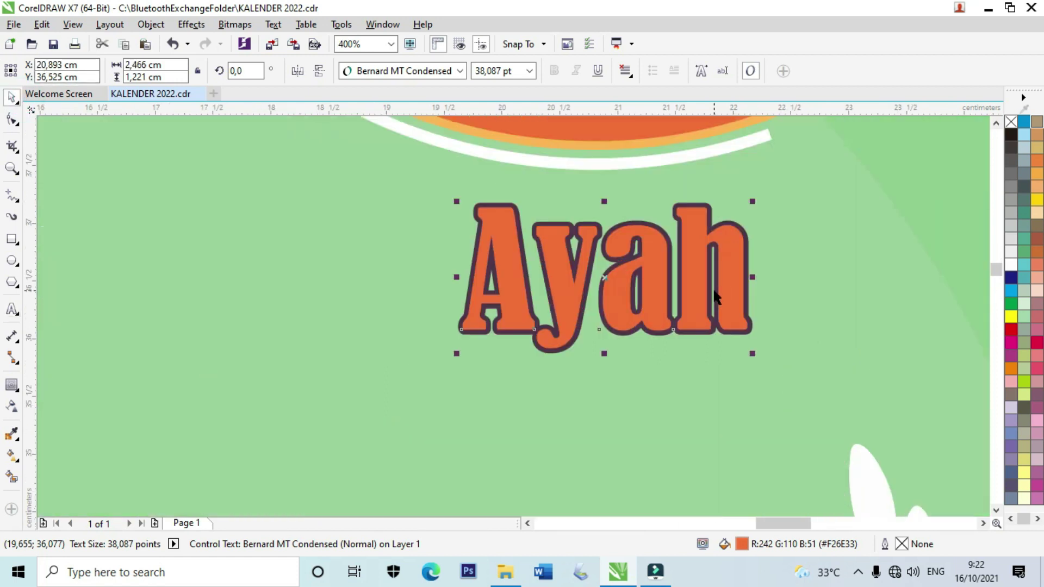
left_click(11, 384)
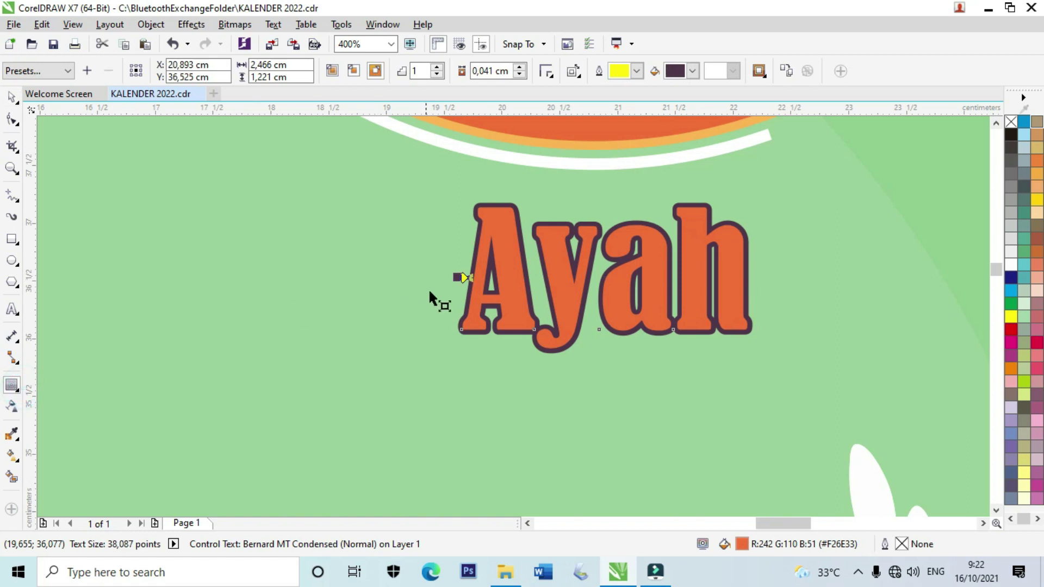
scroll(435, 286, "up", 4)
left_click_drag(460, 240, 454, 240)
scroll(458, 277, "down", 4)
scroll(458, 277, "down", 2)
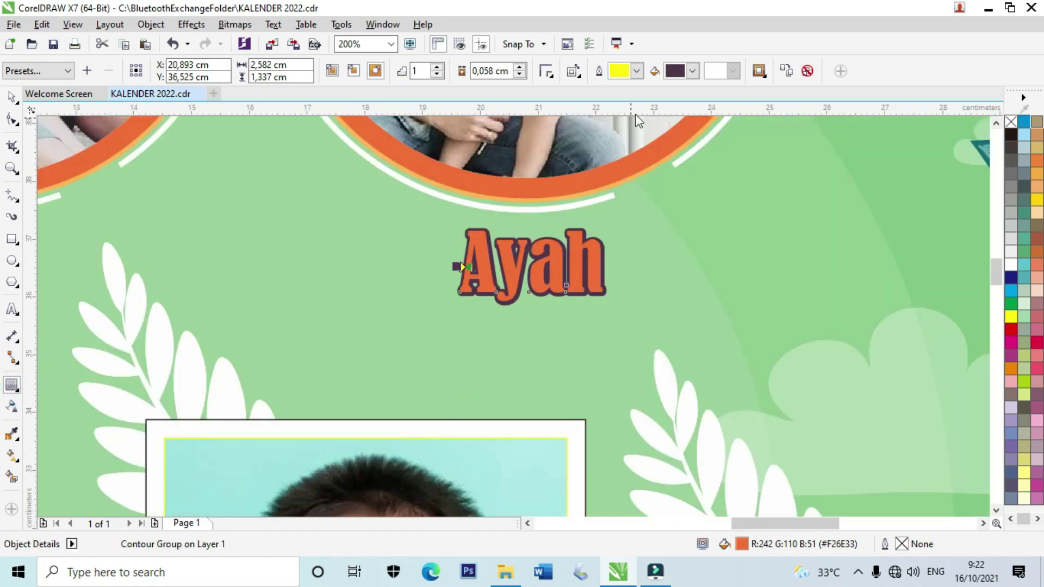
Change the fill color of the "Ayah" caption's contour to white and deselect it.
left_click(692, 72)
left_click(722, 97)
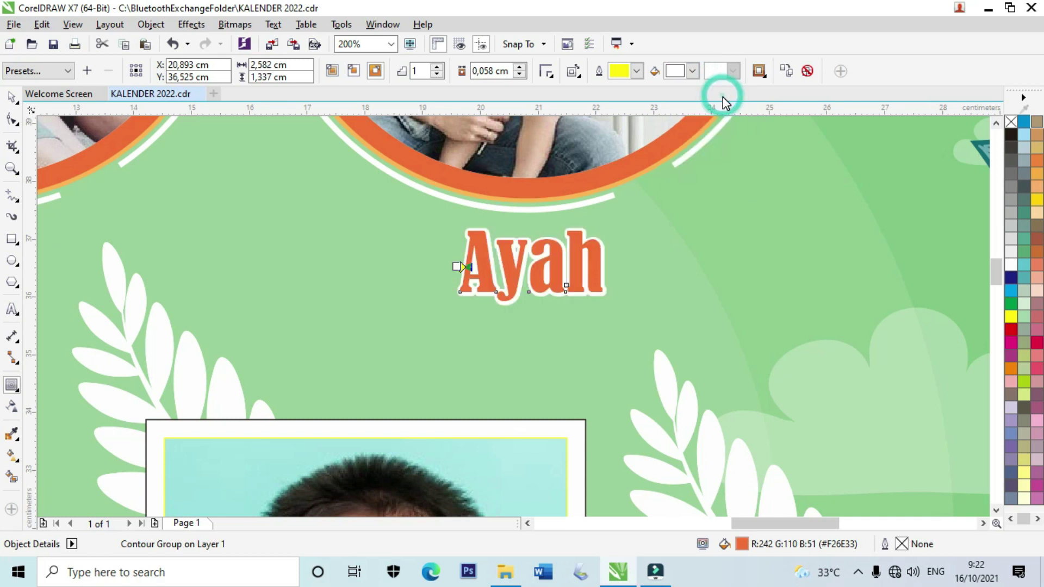
scroll(576, 292, "down", 4)
left_click(11, 96)
left_click(116, 184)
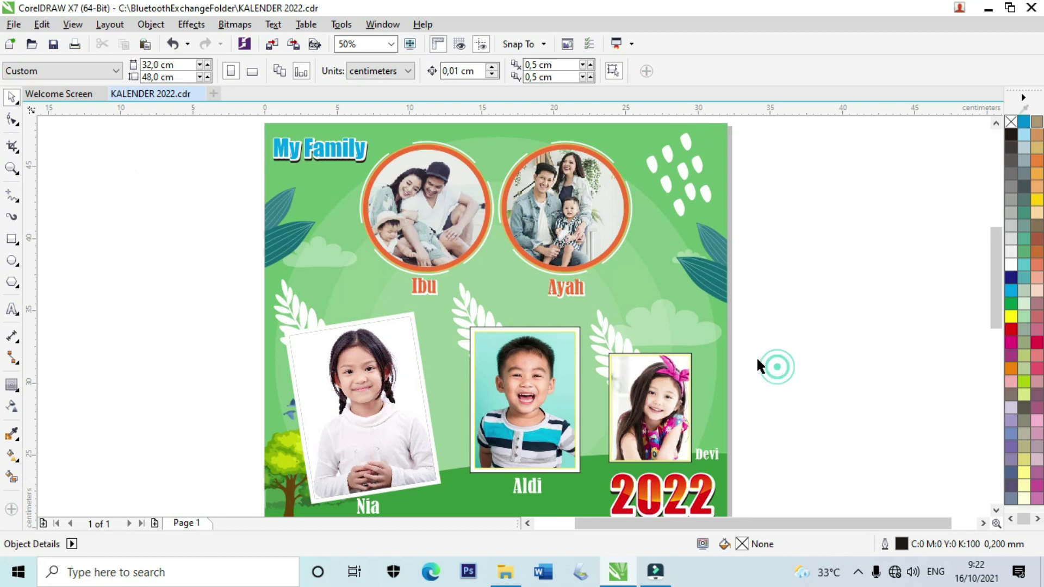
Try filling the whole "My Family" title group with red, and undo the fill.
scroll(614, 295, "down", 2)
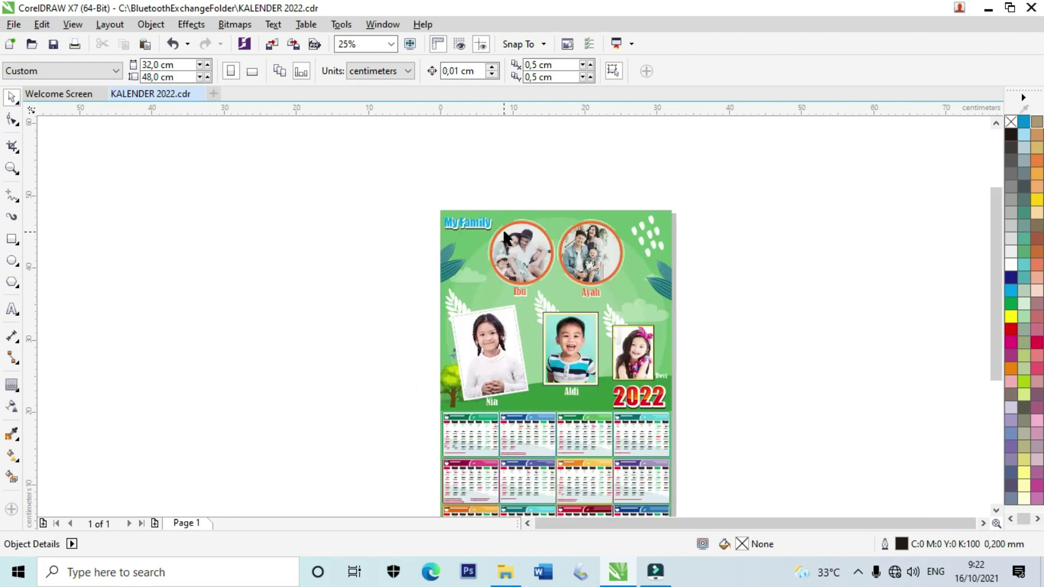
scroll(630, 235, "up", 2)
scroll(347, 207, "up", 4)
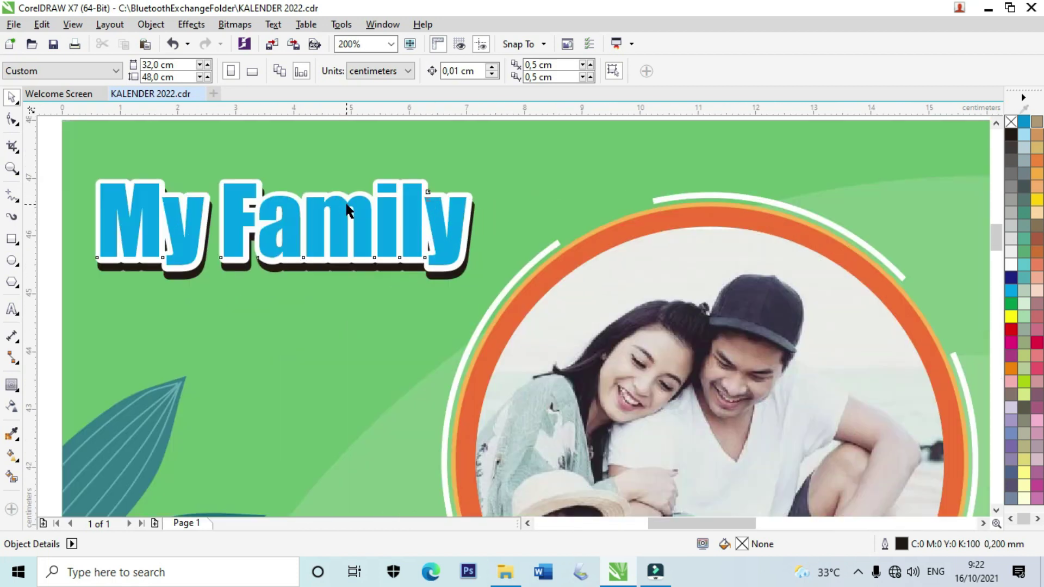
left_click(347, 207)
left_click(1010, 329)
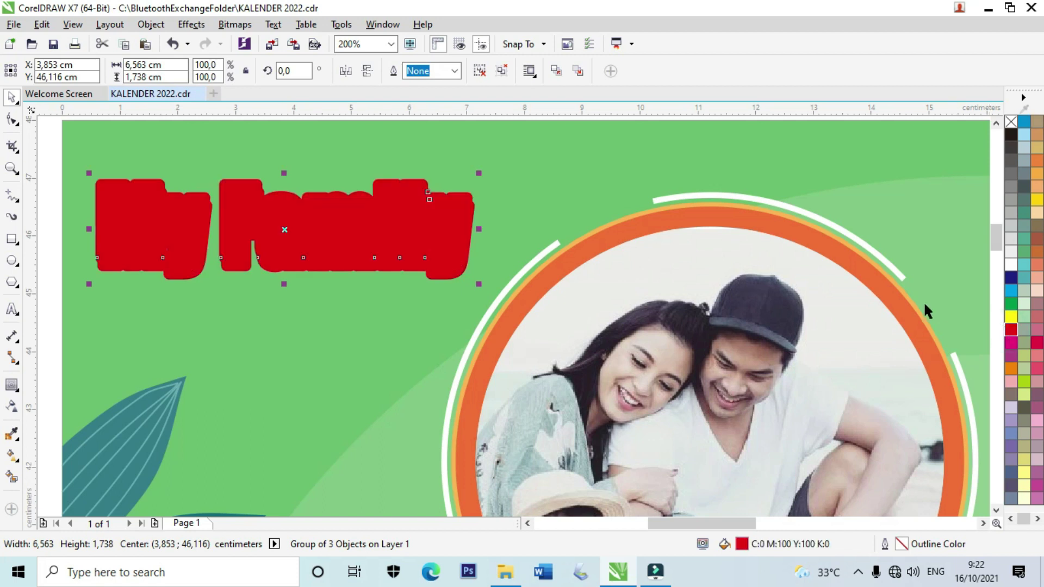
key("ctrl+z")
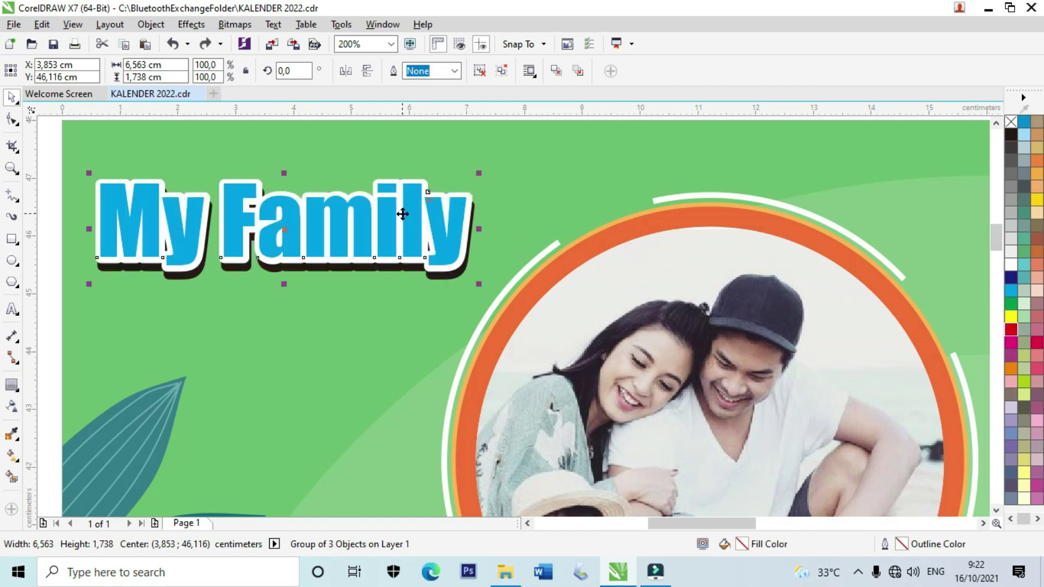
Ungroup the "My Family" title and fill only its blue lettering with red.
right_click(401, 210)
left_click(466, 261)
left_click(378, 293)
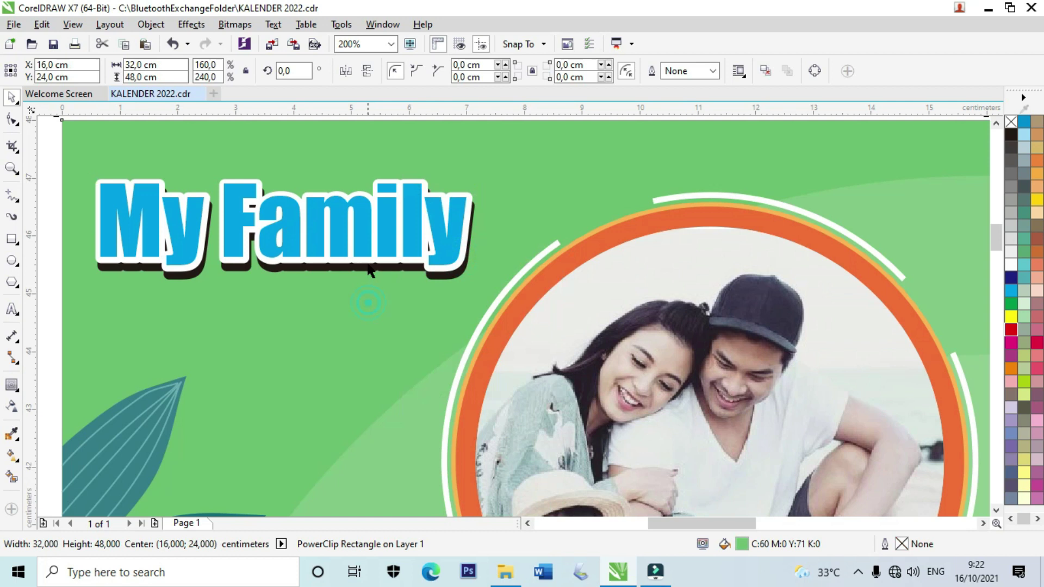
left_click(366, 229)
left_click(1012, 333)
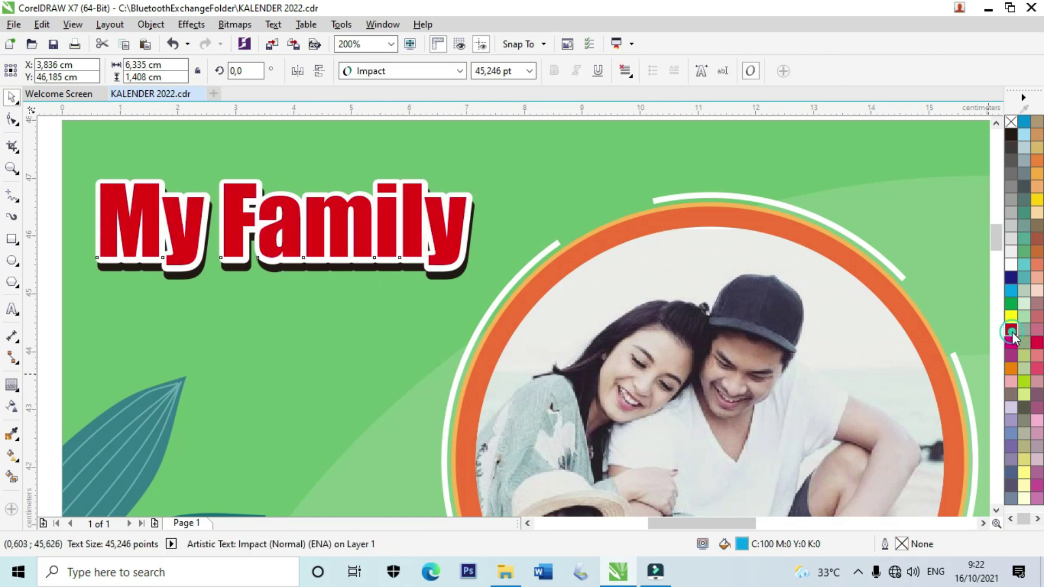
scroll(959, 322, "down", 2)
left_click(439, 287)
Sample the cyan of the boy's striped shirt with the Color Eyedropper.
scroll(446, 284, "down", 2)
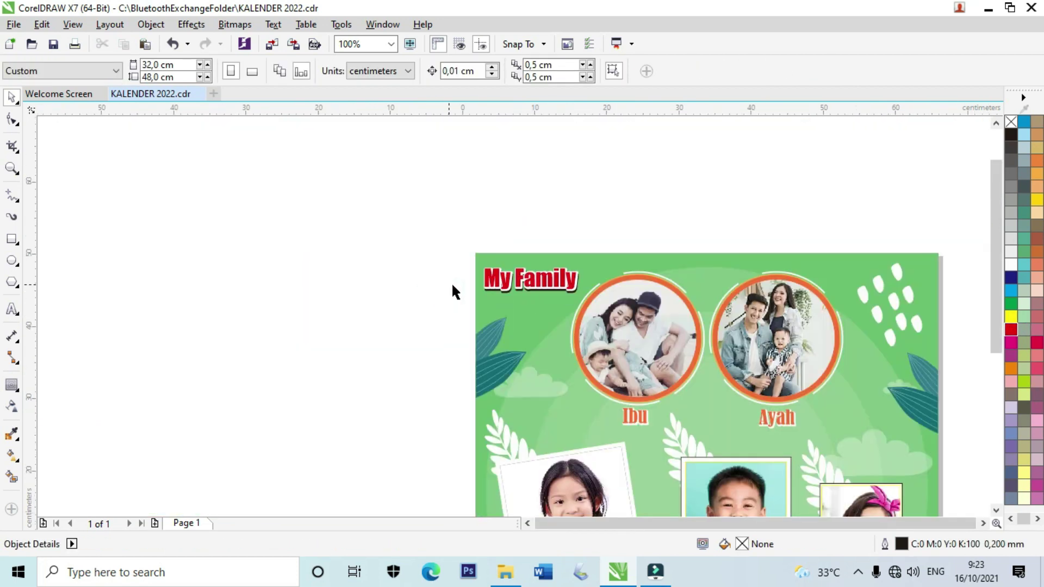
scroll(562, 301, "up", 1)
scroll(572, 275, "up", 1)
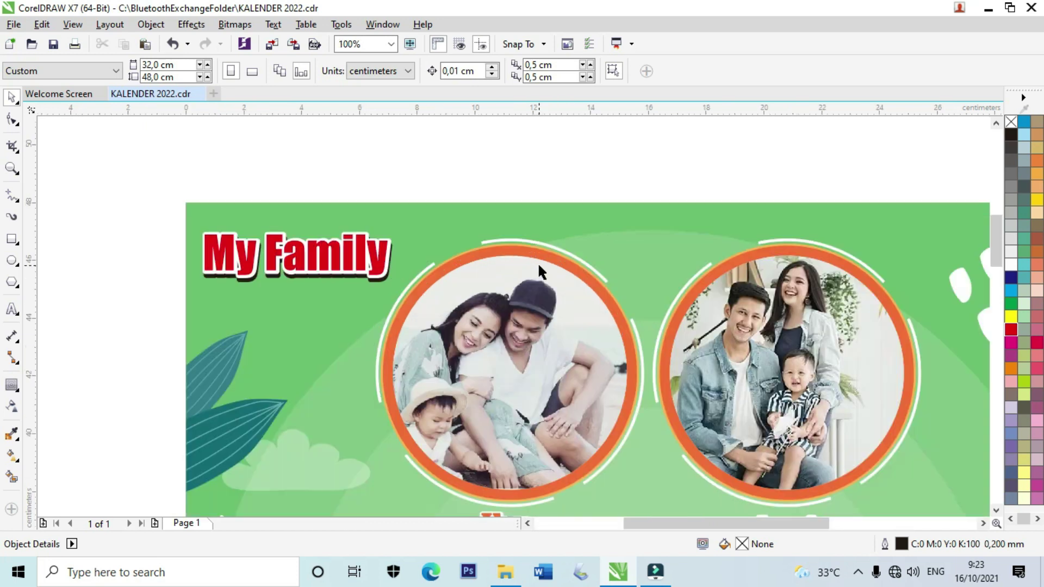
left_click(12, 433)
scroll(296, 278, "down", 2)
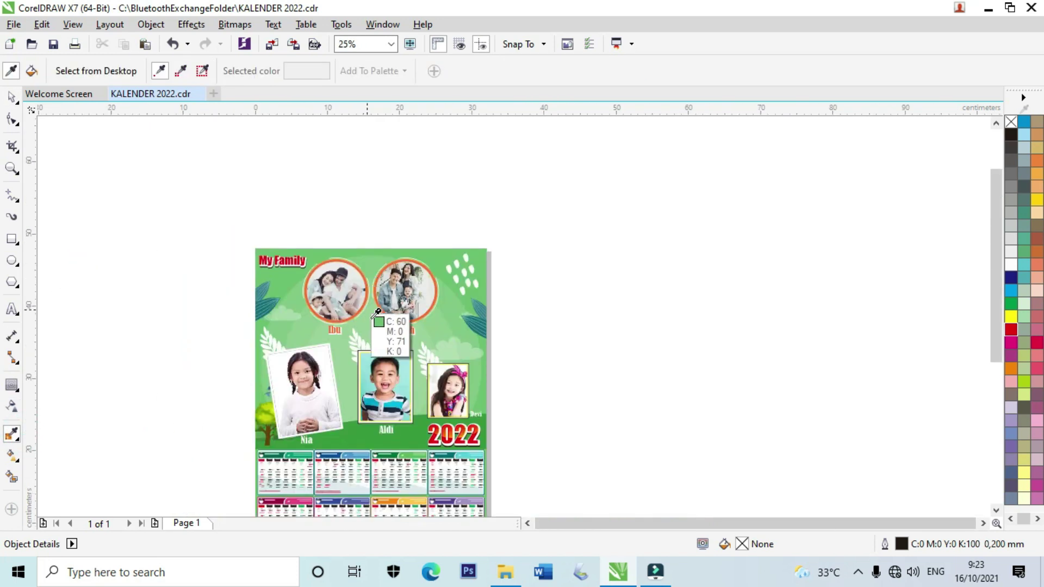
scroll(402, 401, "up", 1)
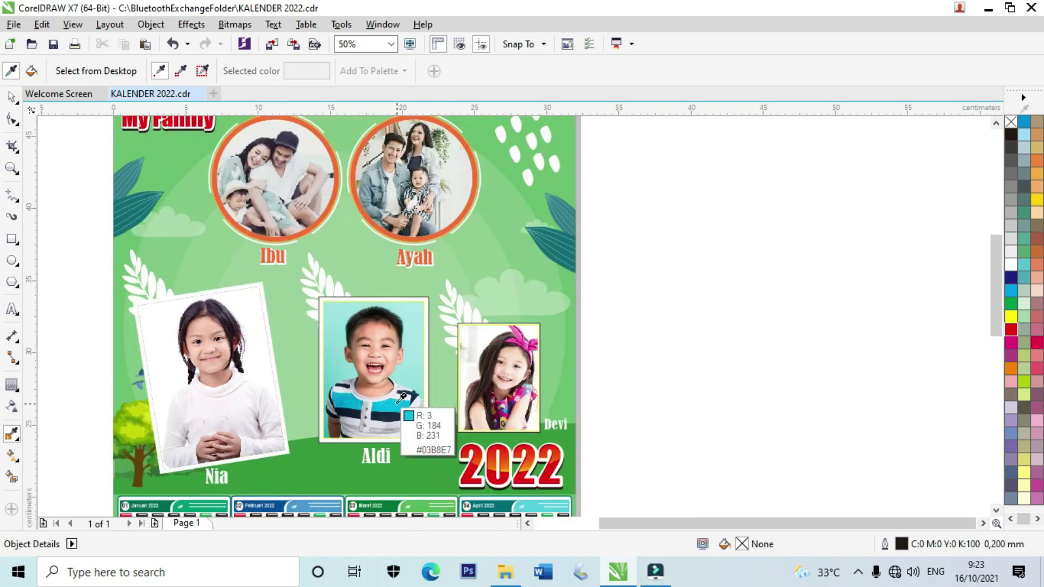
left_click(407, 387)
Try filling the orange rings of both round photo frames with the sampled cyan, and undo both fills.
scroll(314, 219, "up", 3)
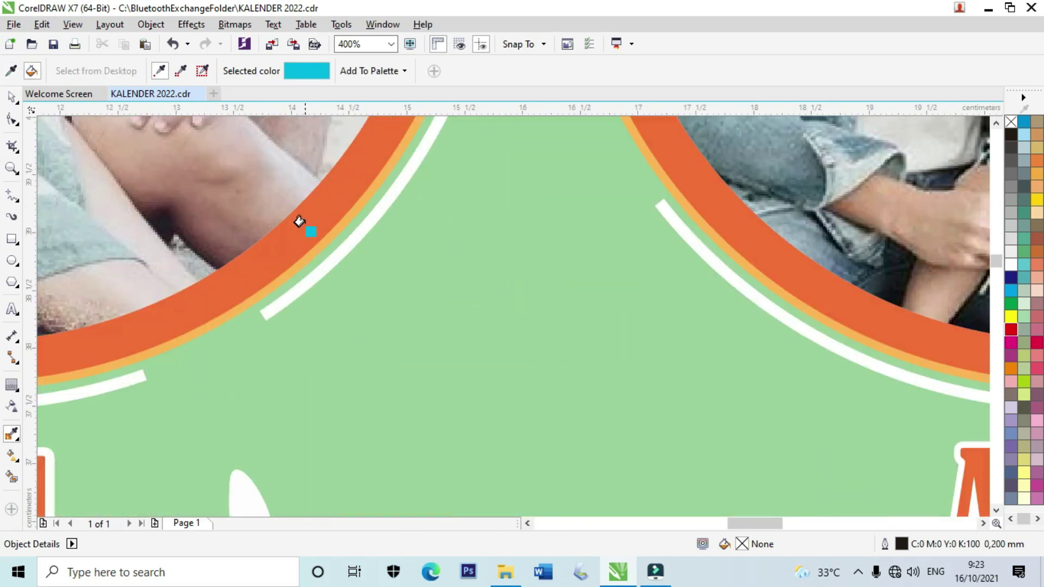
scroll(370, 264, "down", 2)
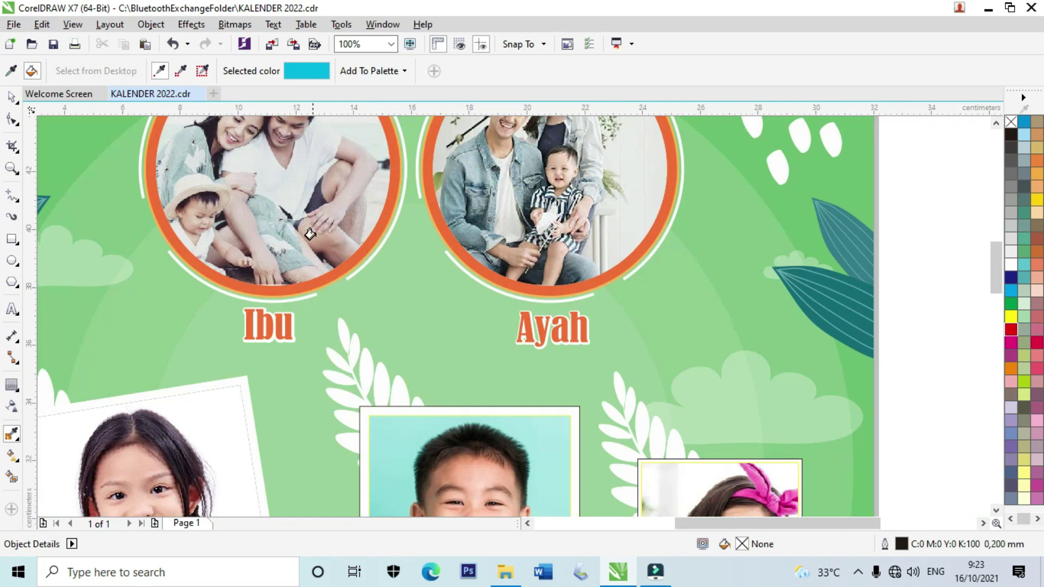
scroll(305, 212, "down", 2)
scroll(277, 141, "up", 1)
scroll(273, 134, "up", 1)
left_click(238, 168)
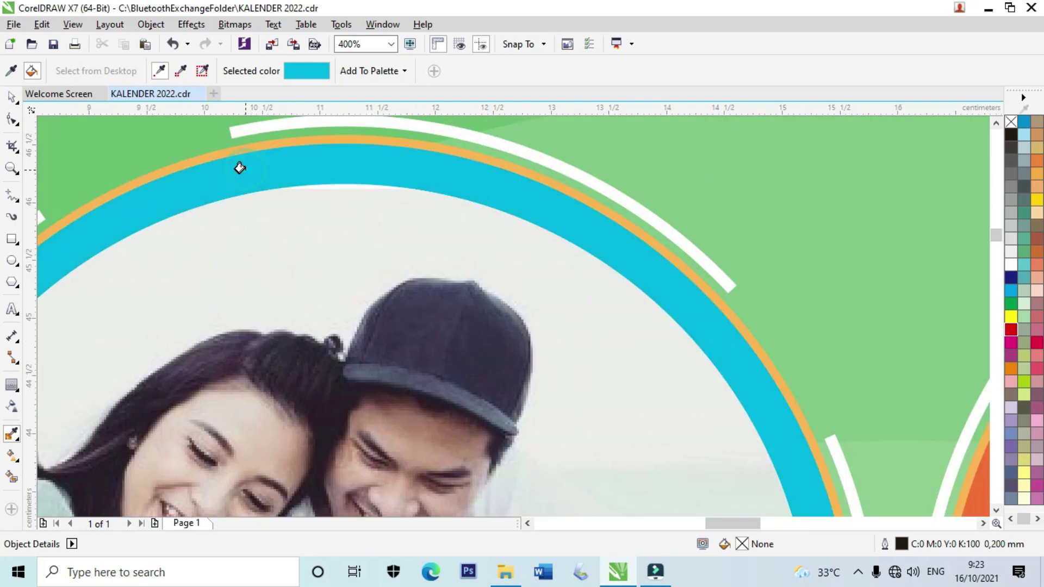
scroll(384, 191, "down", 3)
scroll(467, 190, "up", 3)
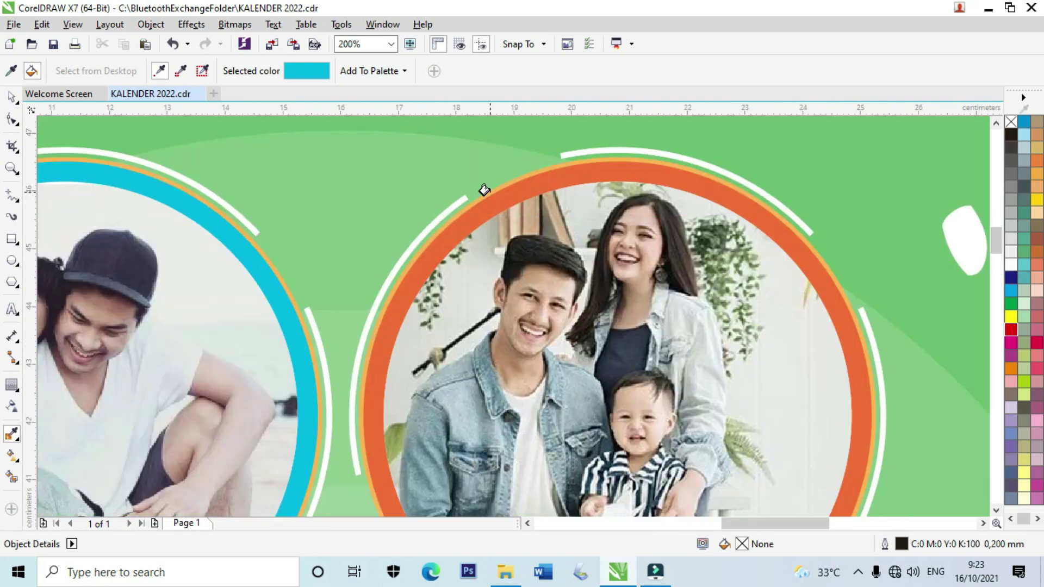
left_click(514, 205)
scroll(513, 205, "down", 3)
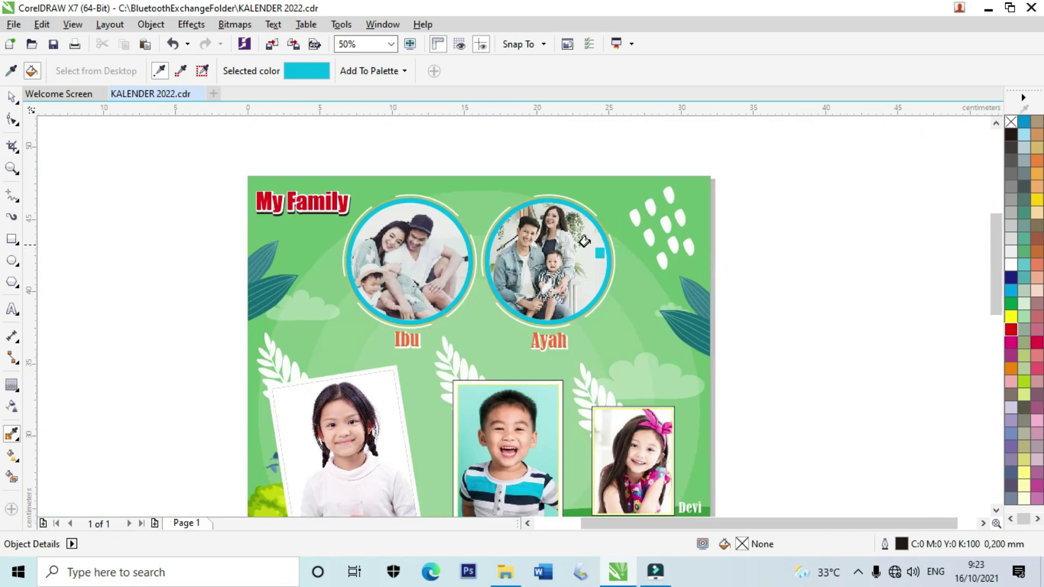
key("ctrl+z")
key("ctrl+z")
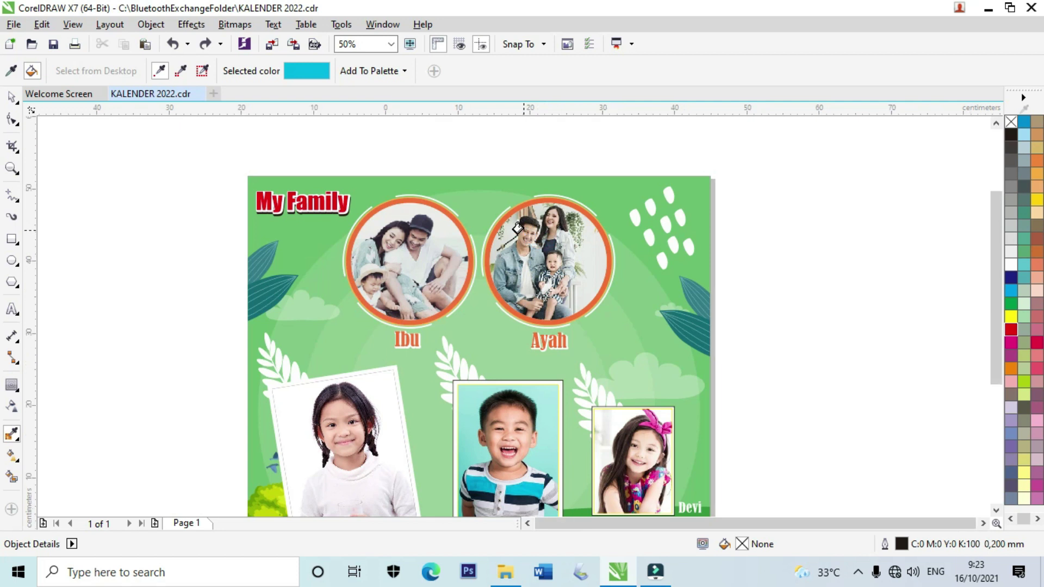
Review the whole calendar page, and examine the children's photos and captions up close.
scroll(516, 231, "down", 1)
scroll(517, 231, "down", 1)
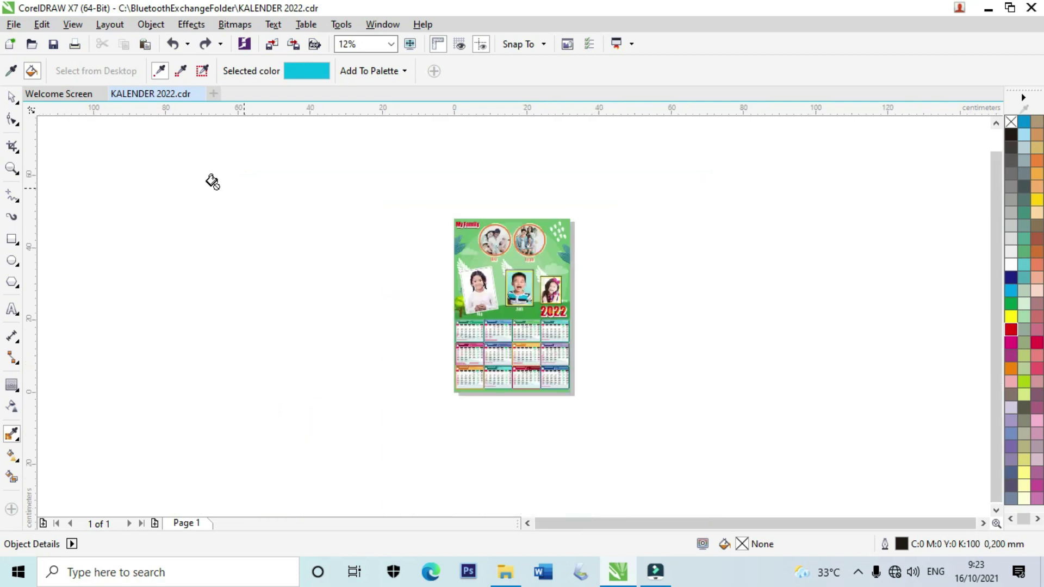
left_click(12, 98)
left_click(12, 168)
left_click_drag(443, 207, 594, 392)
left_click_drag(363, 136, 636, 492)
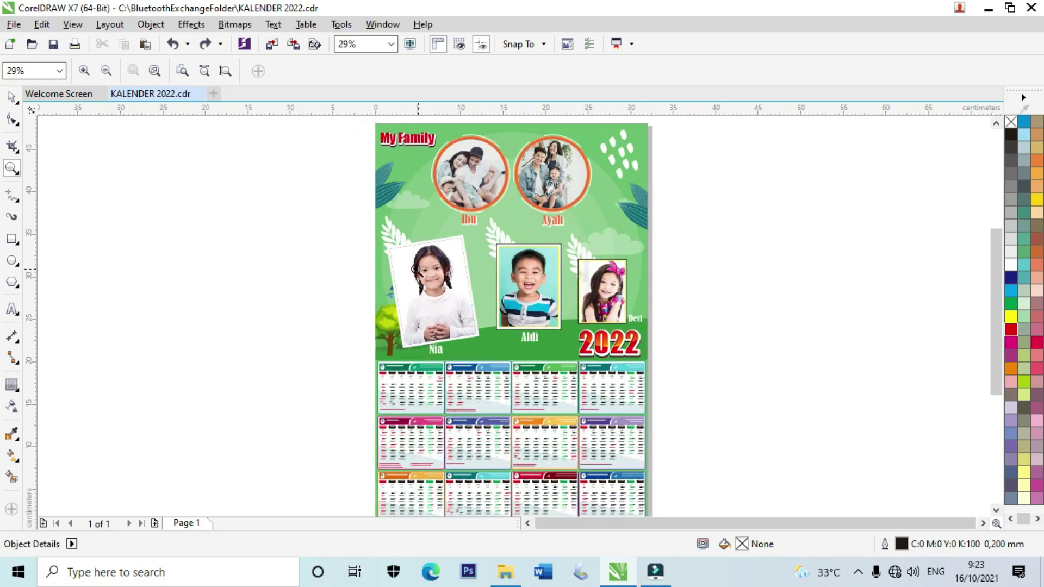
scroll(390, 263, "up", 4)
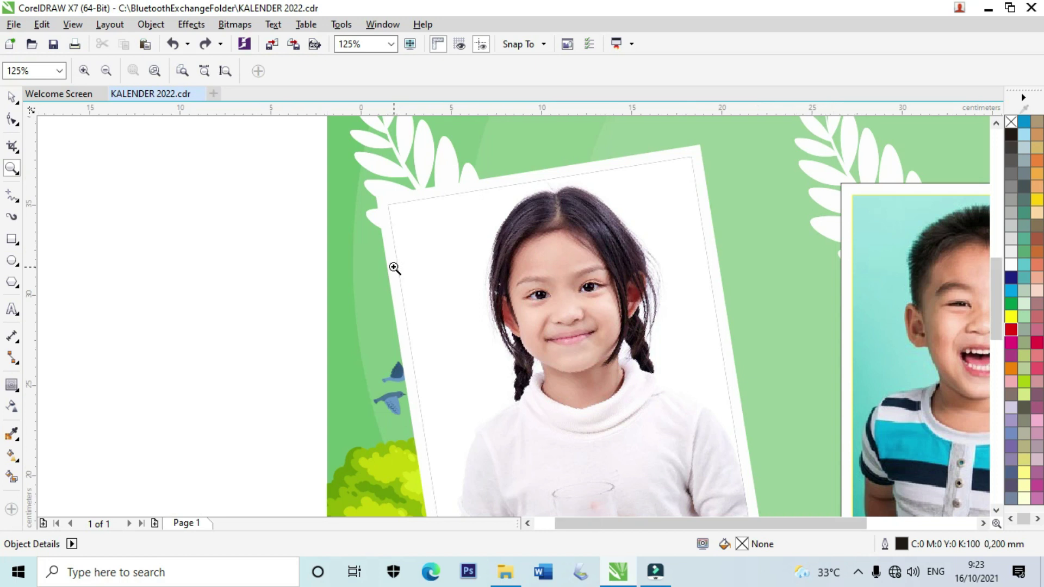
scroll(394, 268, "down", 2)
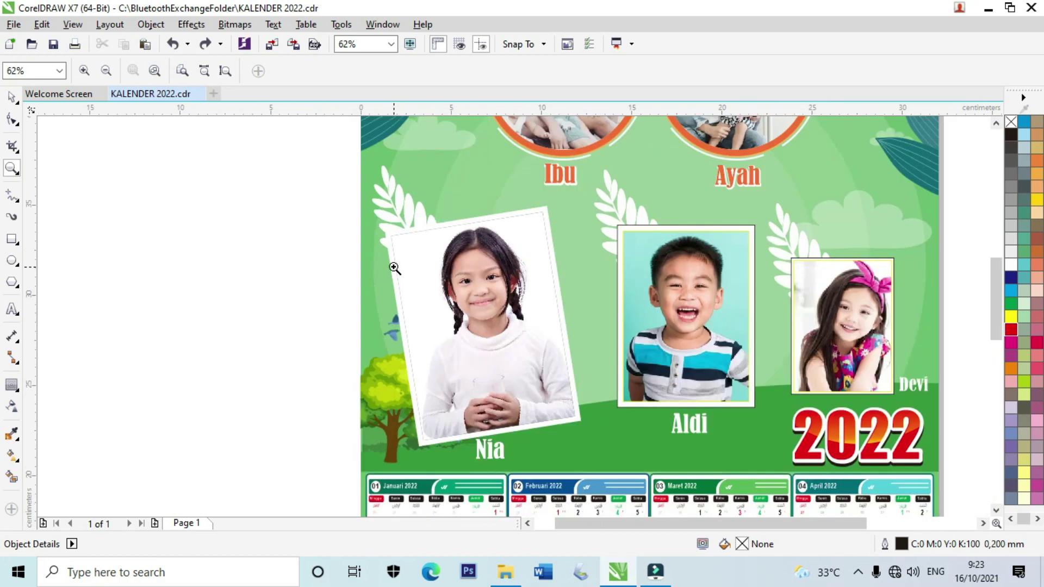